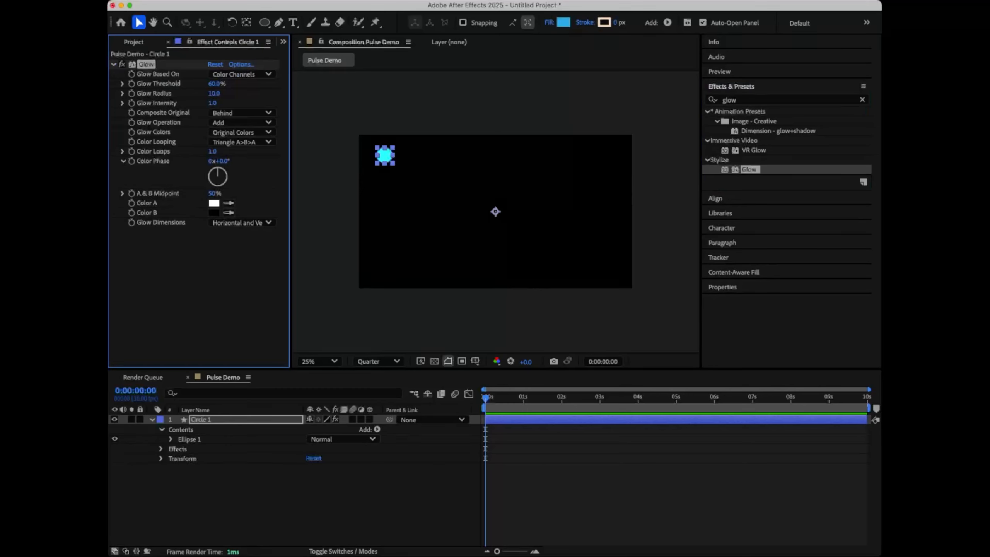
Step: Reveal the Glow properties of Circle 1 and set Glow Colors to A & B Colors
{"action": "left_click", "coordinate": [161, 449]}
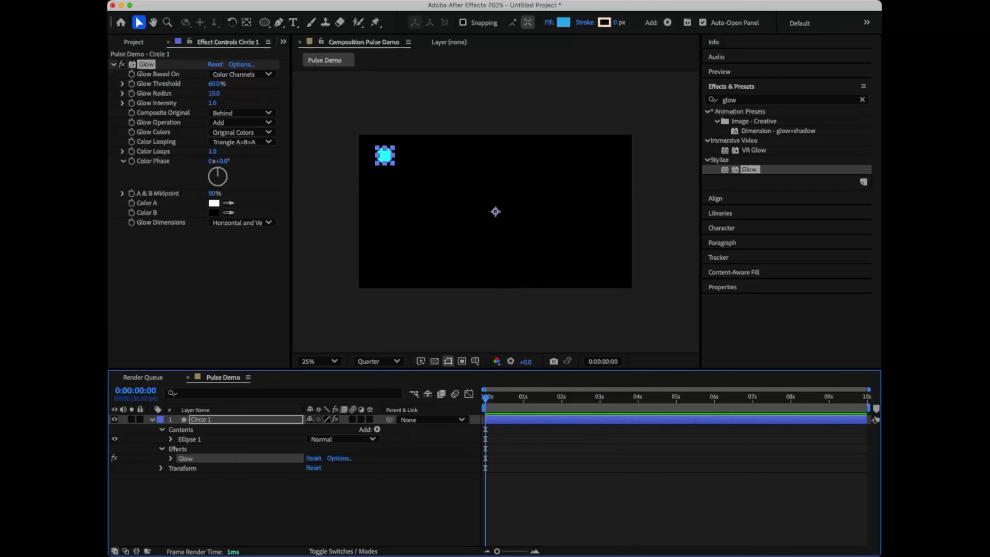
{"action": "left_click", "coordinate": [171, 459]}
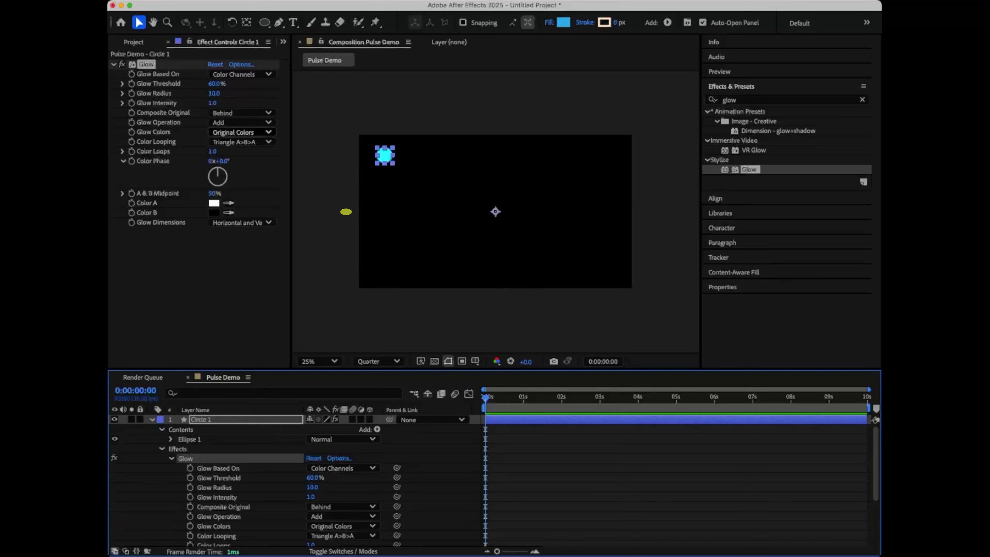
{"action": "left_click", "coordinate": [241, 133]}
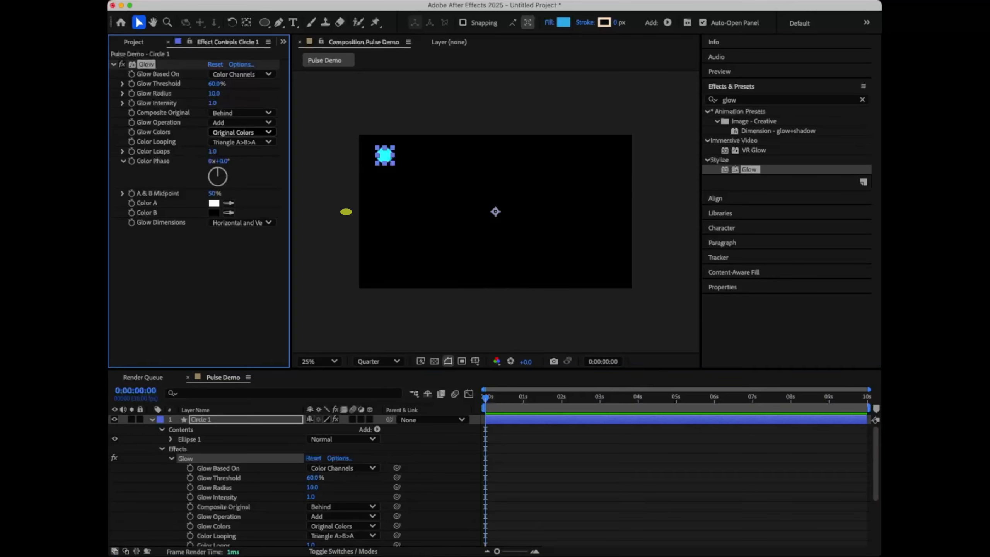
{"action": "left_click", "coordinate": [237, 142]}
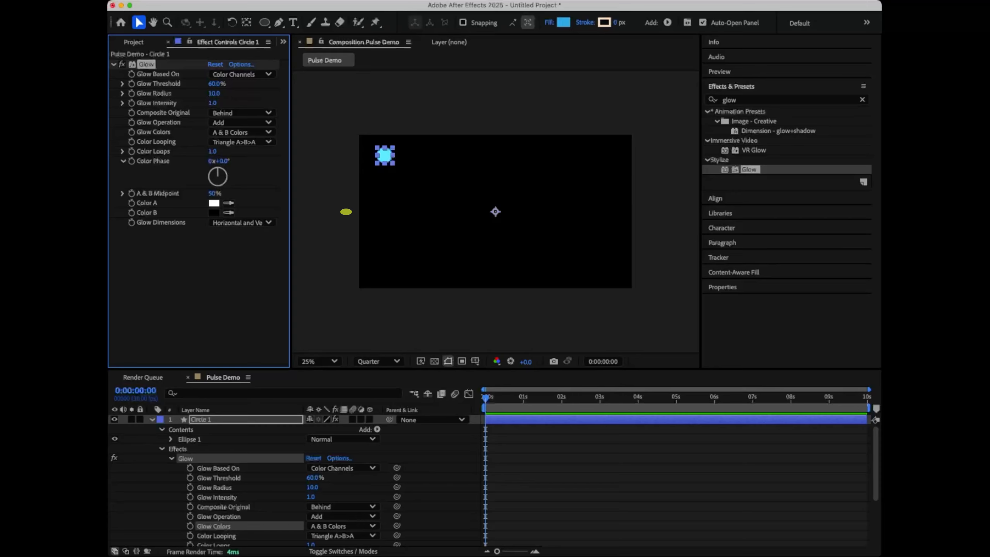
Step: Set the Glow Radius of Circle 1 to 71
{"action": "left_click", "coordinate": [213, 94]}
{"action": "type", "text": "71"}
{"action": "key", "text": "Return"}
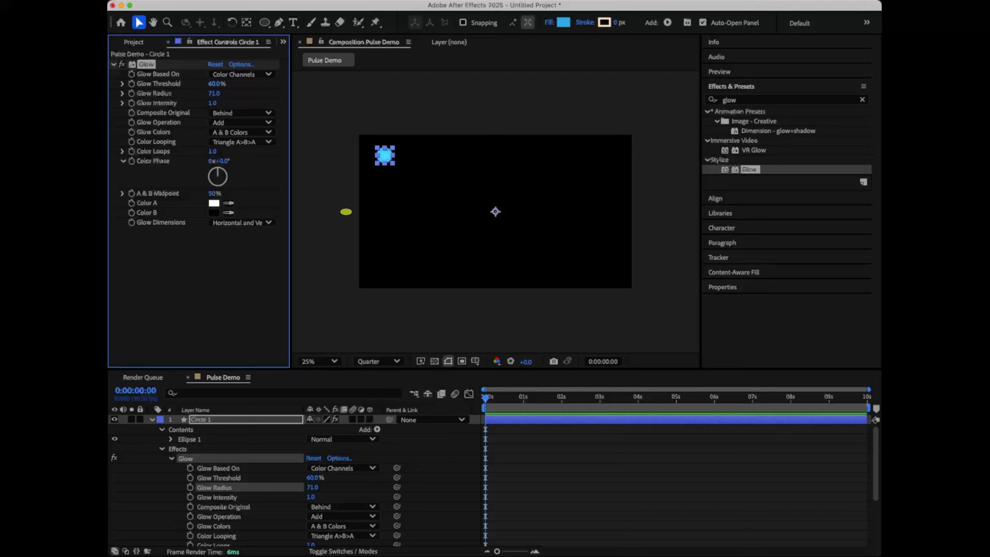
Step: Set the Glow Threshold to 71% and the Glow Radius to 25
{"action": "left_click", "coordinate": [216, 84]}
{"action": "type", "text": "71"}
{"action": "key", "text": "Return"}
{"action": "left_click", "coordinate": [213, 93]}
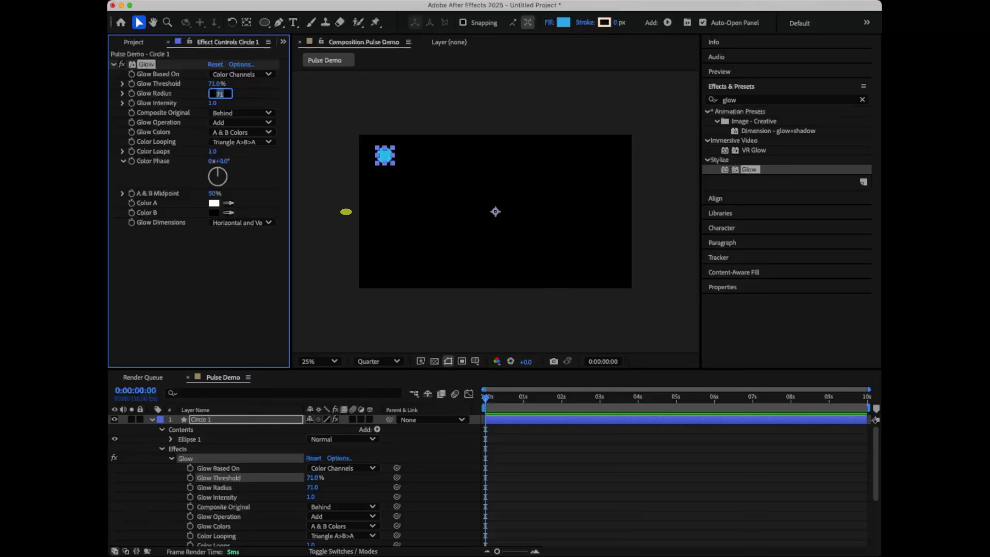
{"action": "type", "text": "25"}
{"action": "key", "text": "Return"}
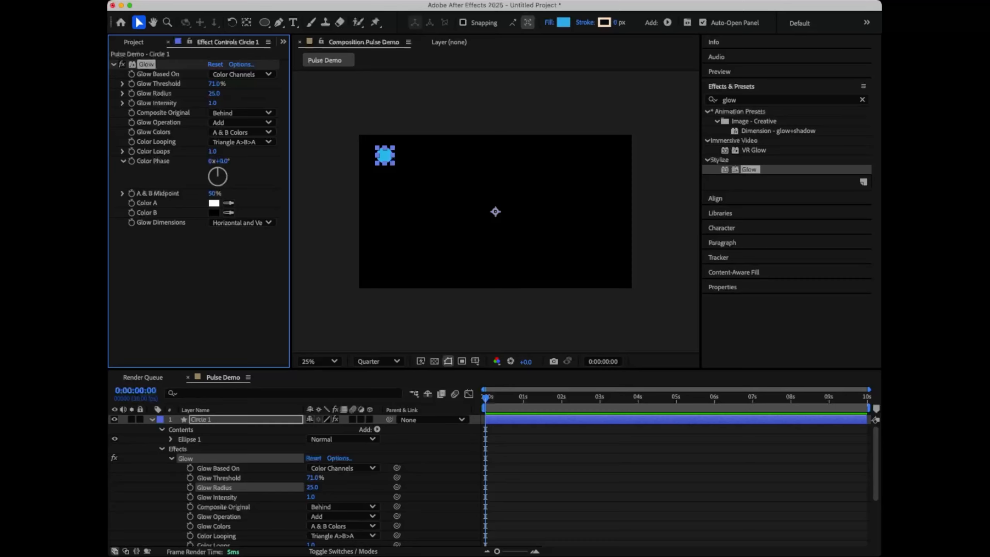
Step: Keyframe Glow Intensity at 0:00:00:00 and begin an expression on it with the lines amp = 75; and speed = 4;
{"action": "scroll", "coordinate": [292, 484], "scroll_direction": "down", "scroll_amount": 2}
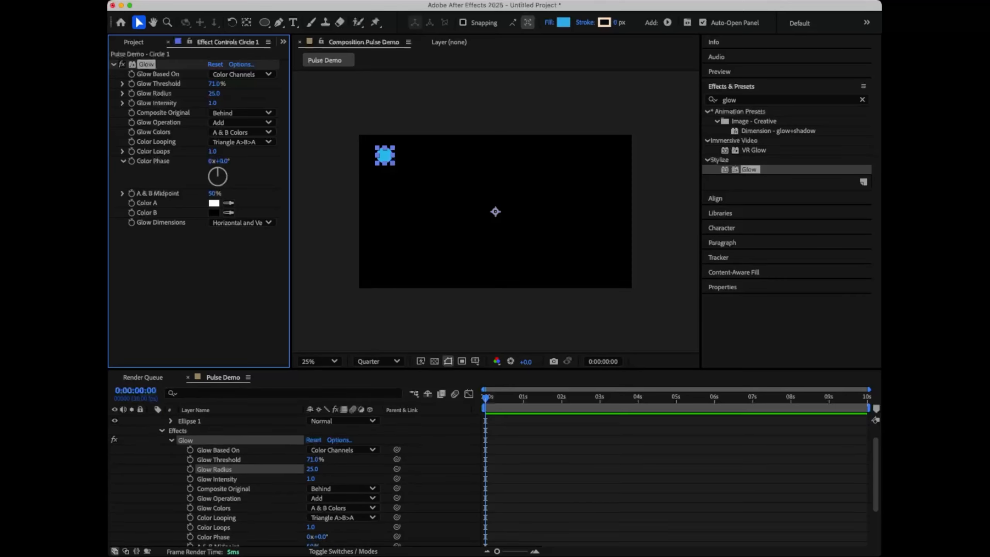
{"action": "scroll", "coordinate": [292, 483], "scroll_direction": "down", "scroll_amount": 2}
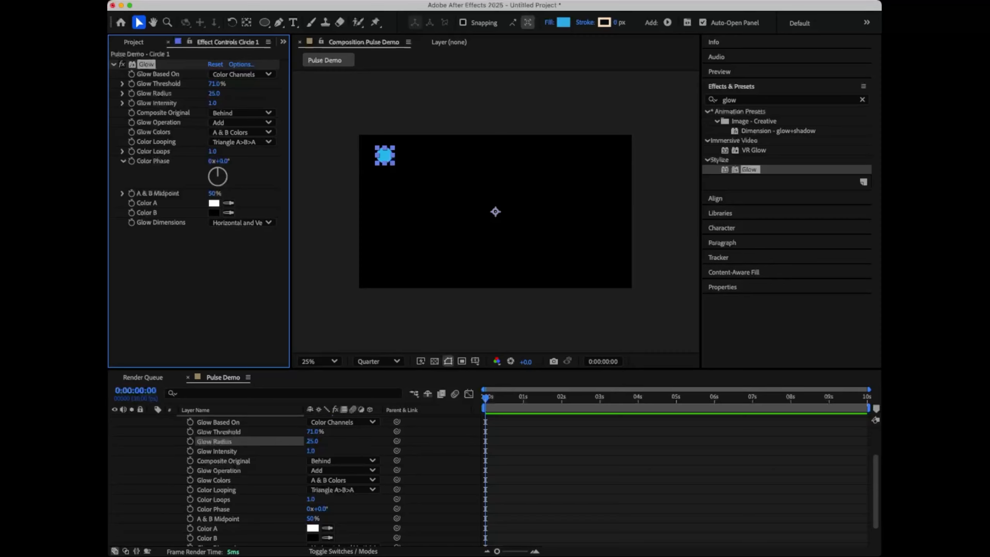
{"action": "left_click", "coordinate": [189, 451]}
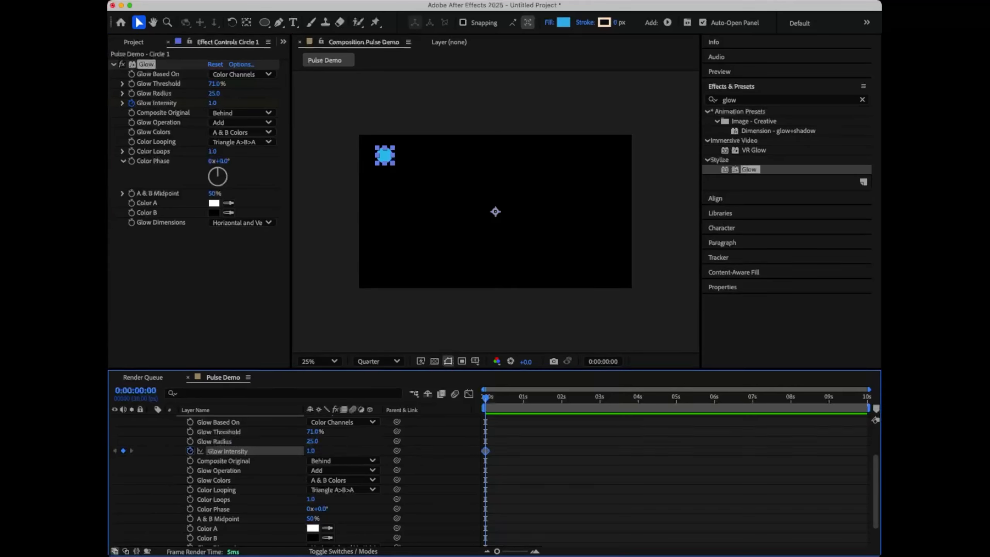
{"action": "left_click", "coordinate": [190, 451], "text": "alt"}
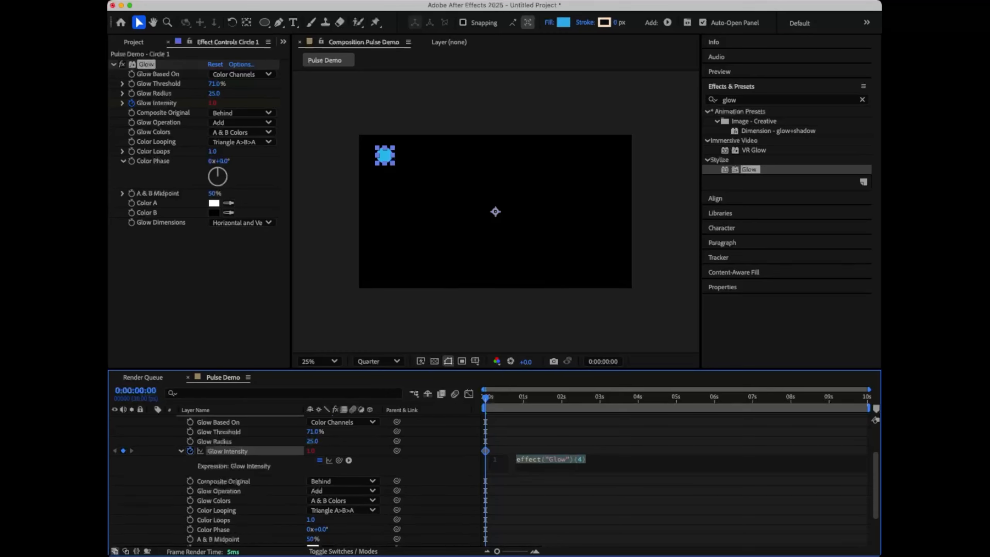
{"action": "type", "text": "amp"}
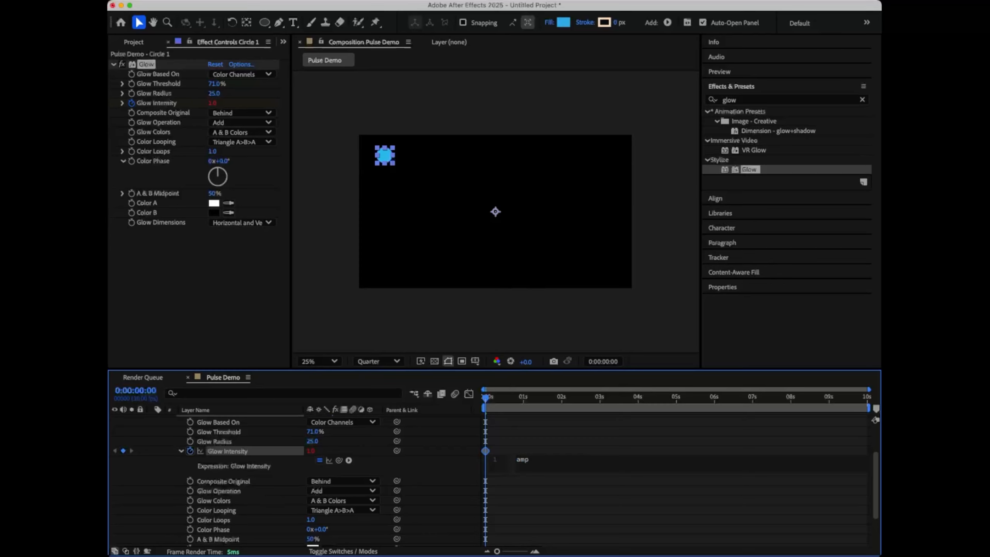
{"action": "type", "text": " = 75;"}
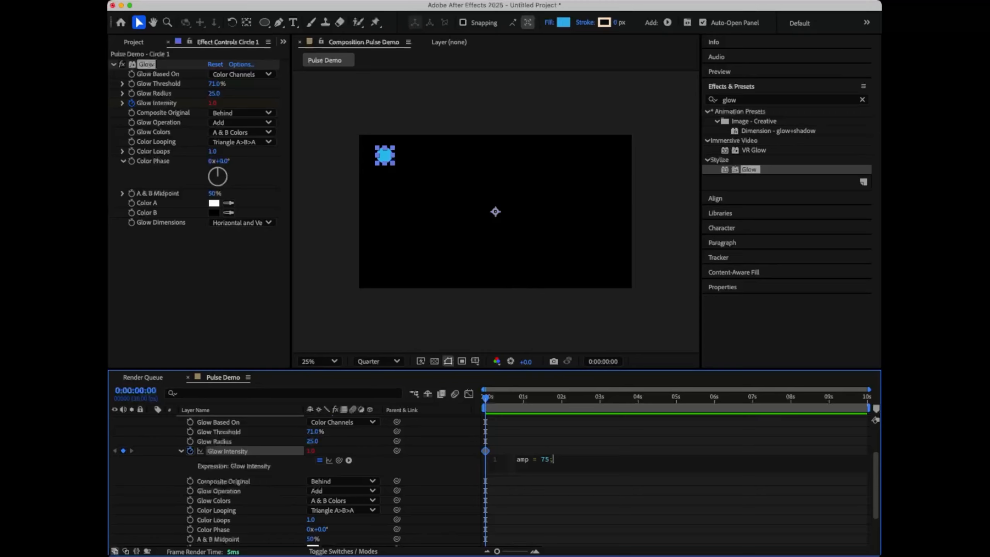
{"action": "key", "text": "Return"}
{"action": "type", "text": "speed = 4;"}
{"action": "key", "text": "Return"}
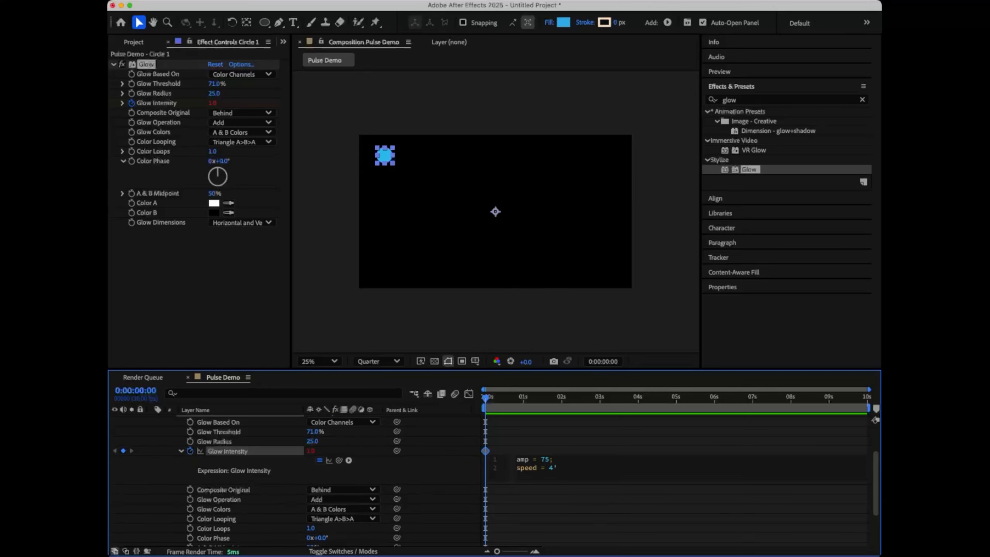
Step: Complete the Glow Intensity expression with offset = index * 0.2; and amp * Math.abs(Math.sin((time - offset) * speed))
{"action": "type", "text": ";"}
{"action": "key", "text": "Return"}
{"action": "type", "text": "offset = index * 0.2;"}
{"action": "key", "text": "Return"}
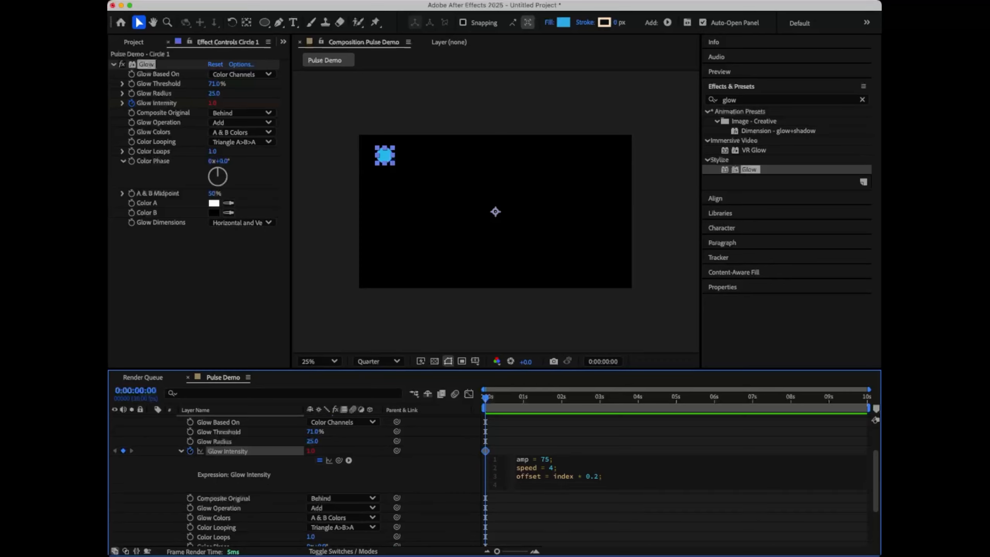
{"action": "type", "text": "amp * Math.abs(Math.sin((time - offset"}
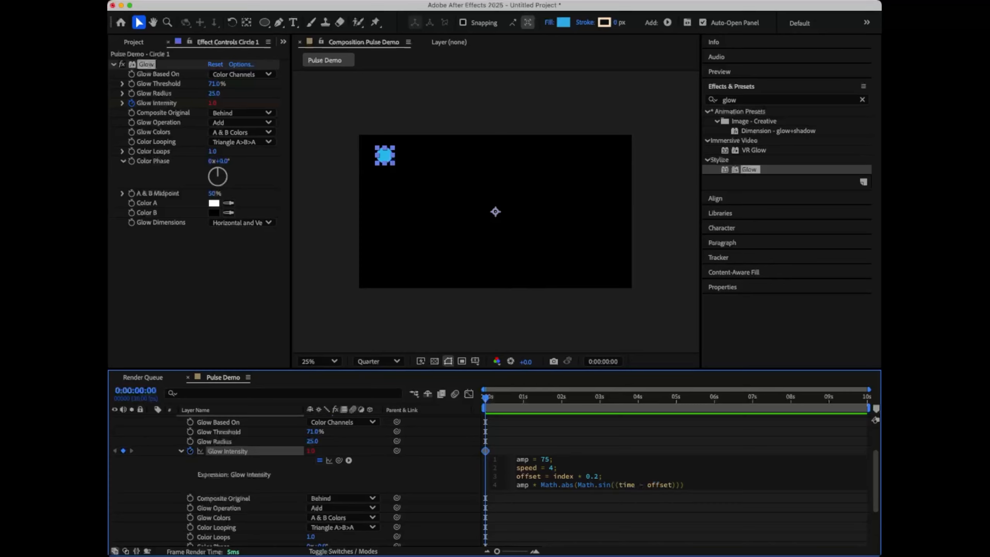
{"action": "type", "text": ") * speed)"}
{"action": "key", "text": "KP_Enter"}
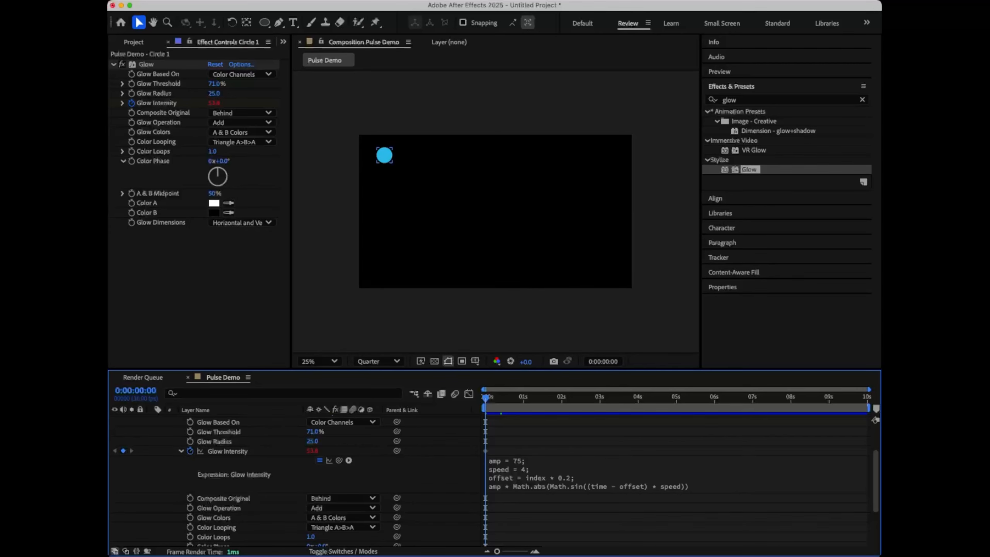
Step: Add a null object to the Pulse Demo composition and rename it ColorControl_1
{"action": "left_click", "coordinate": [154, 473]}
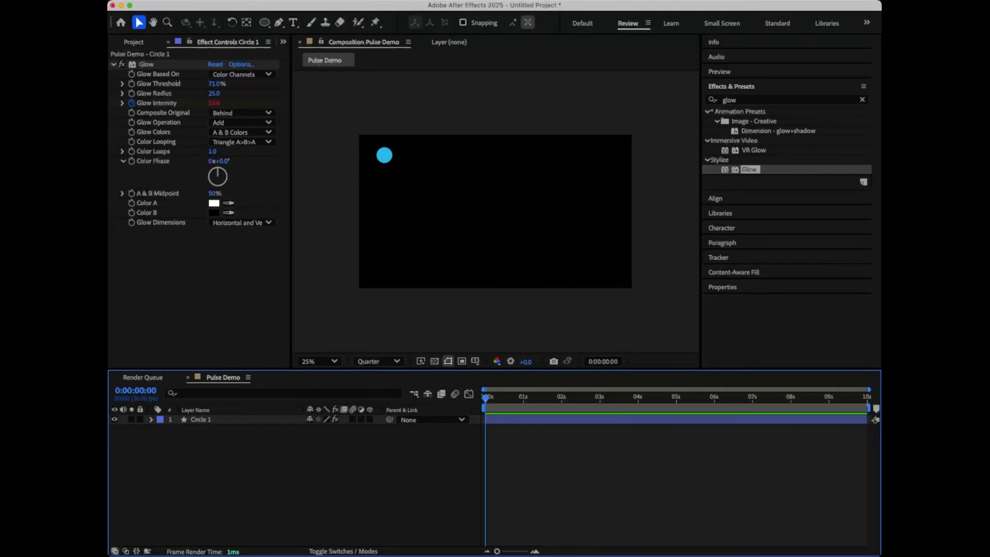
{"action": "key", "text": "super+alt+shift+y"}
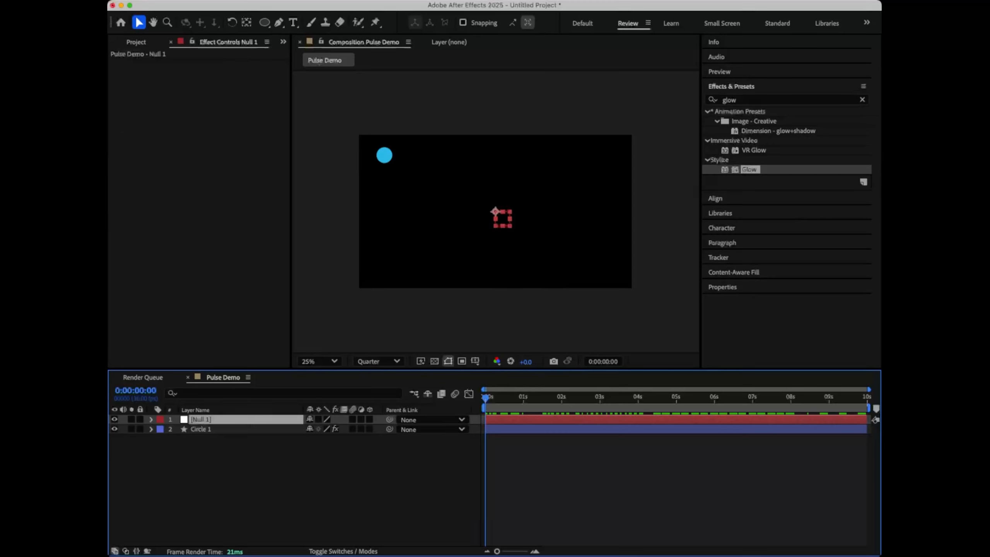
{"action": "key", "text": "End"}
{"action": "key", "text": "r"}
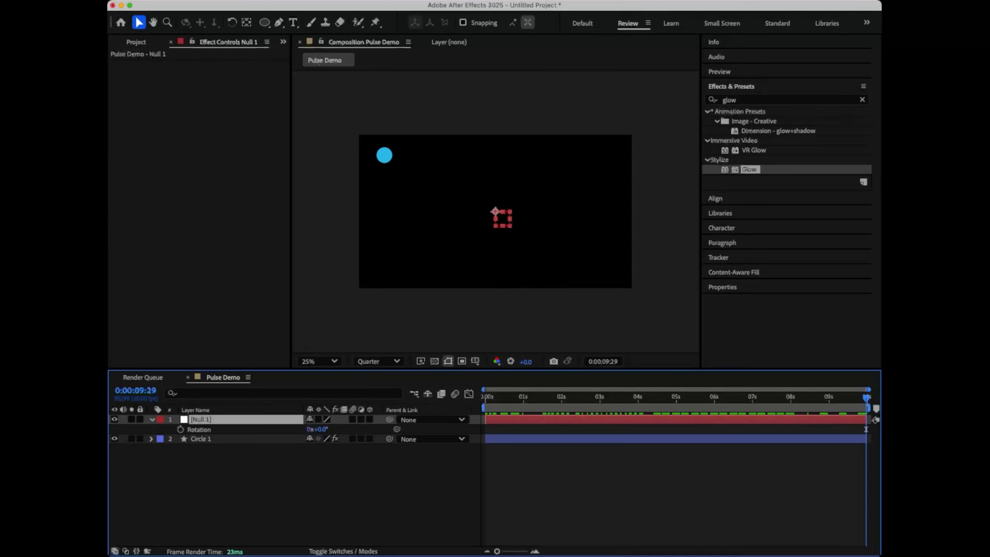
{"action": "key", "text": "Return"}
{"action": "type", "text": "C"}
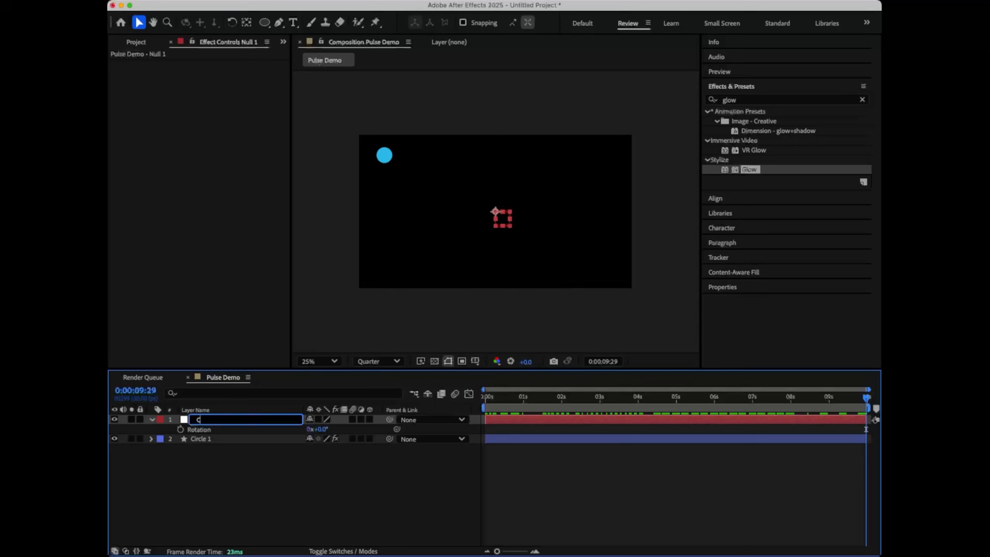
{"action": "type", "text": "olorControl_1"}
{"action": "key", "text": "Return"}
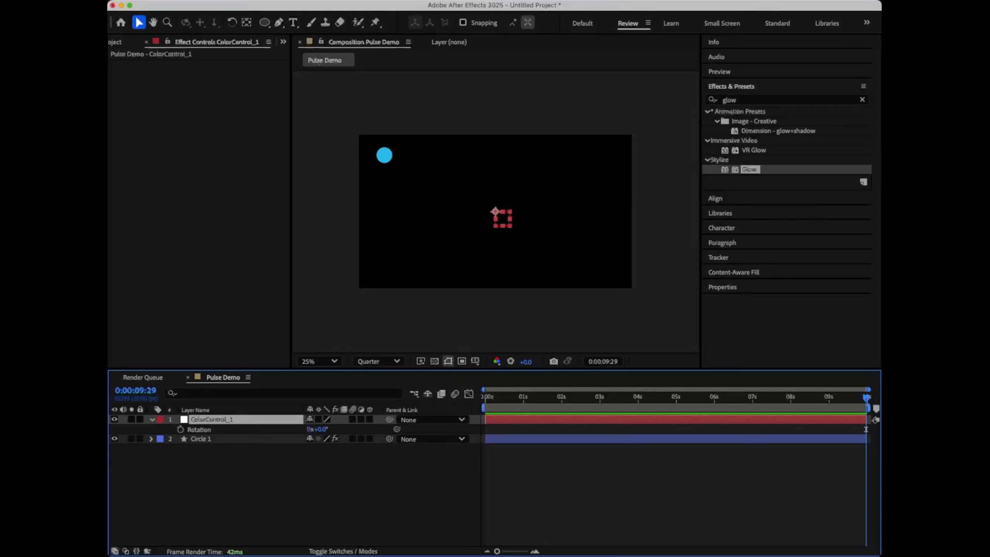
{"action": "key", "text": "r"}
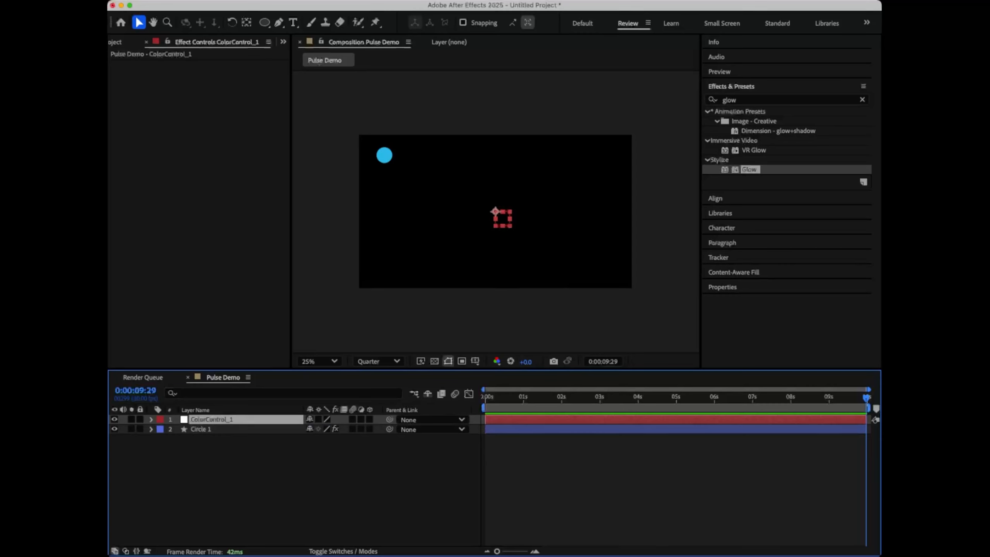
Step: Find the Color Control effect and apply it to the ColorControl_1 null layer
{"action": "left_click", "coordinate": [735, 100]}
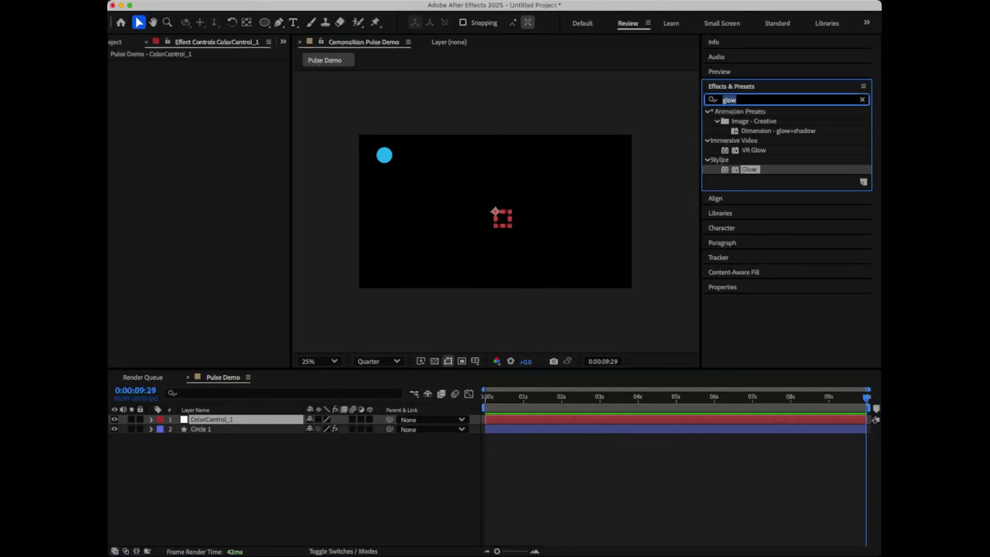
{"action": "type", "text": "colo"}
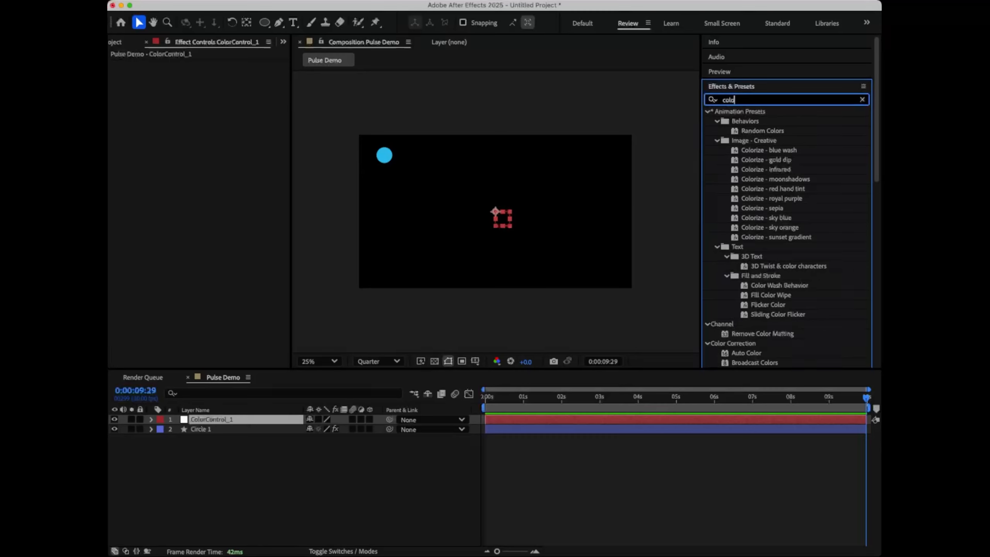
{"action": "type", "text": "r control"}
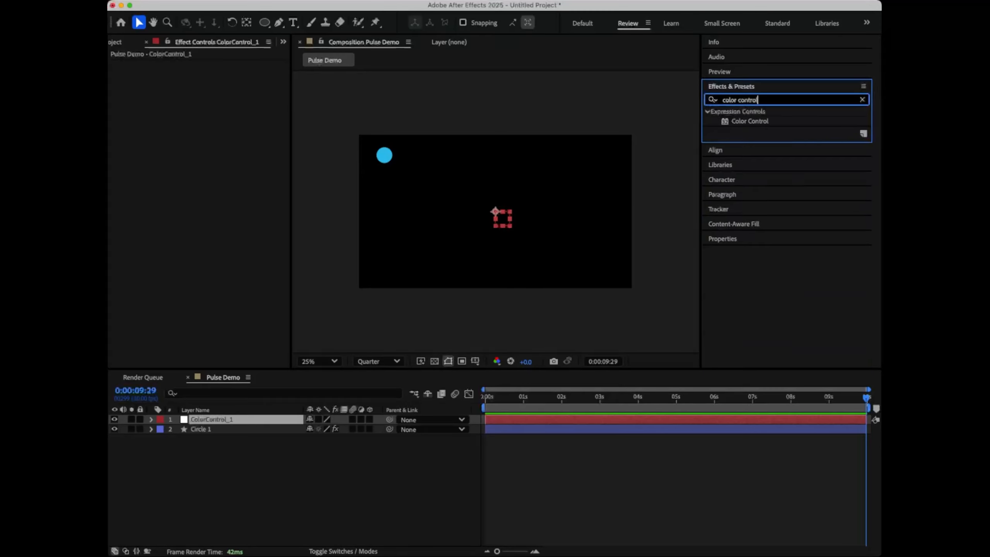
{"action": "key", "text": "Return"}
{"action": "left_click", "coordinate": [200, 429]}
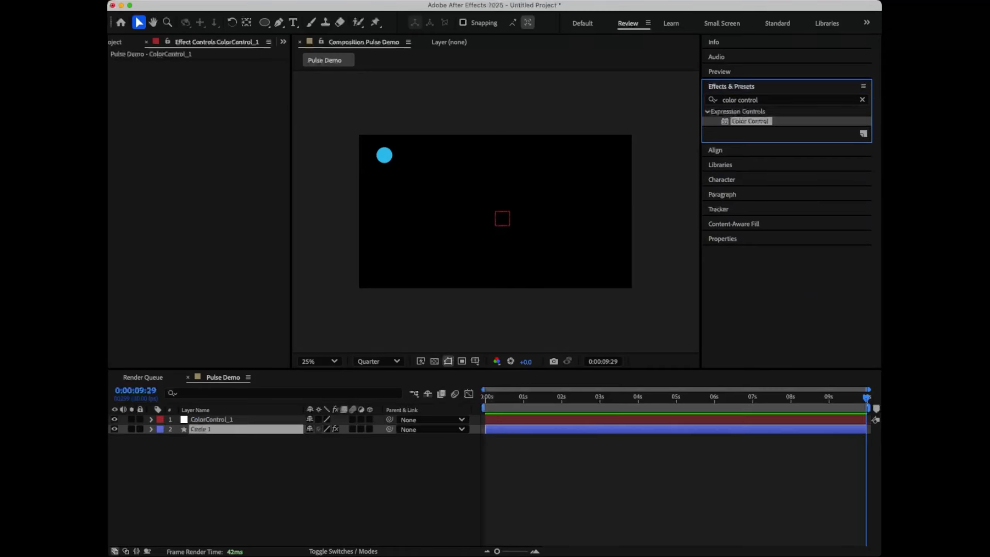
{"action": "left_click_drag", "start_coordinate": [750, 122], "coordinate": [212, 420]}
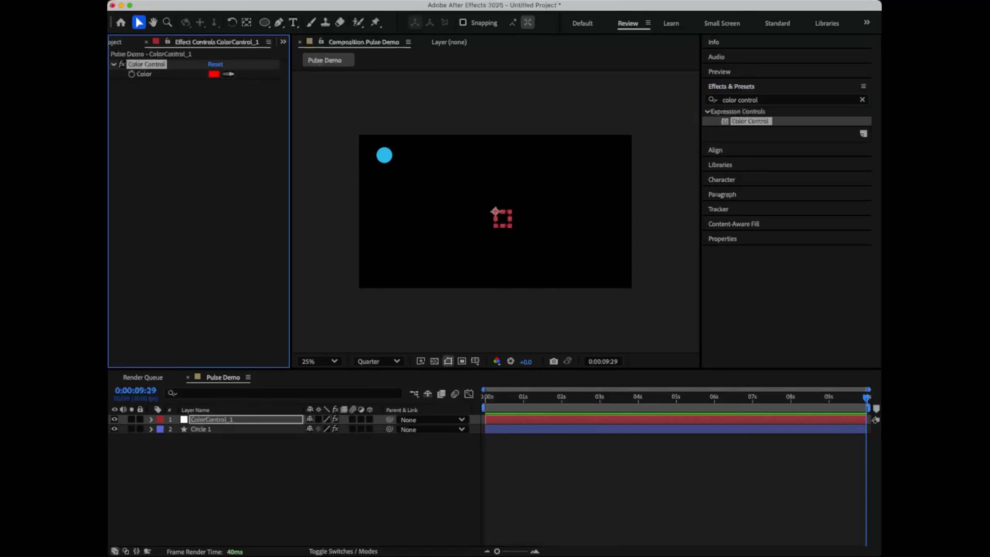
Step: Reveal the Color Control properties of ColorControl_1 and set its colour to bright cyan
{"action": "left_click", "coordinate": [151, 420]}
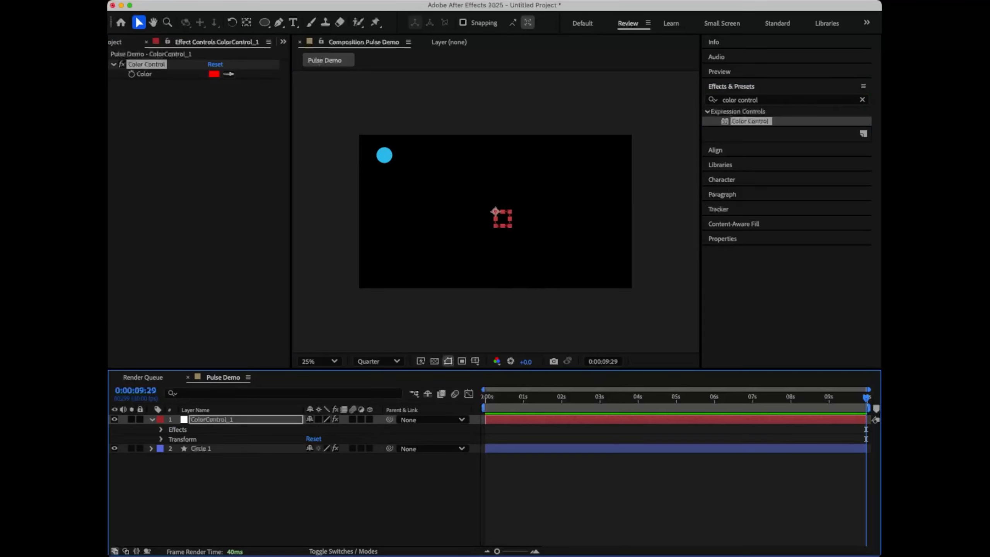
{"action": "left_click", "coordinate": [161, 430]}
{"action": "left_click", "coordinate": [171, 439]}
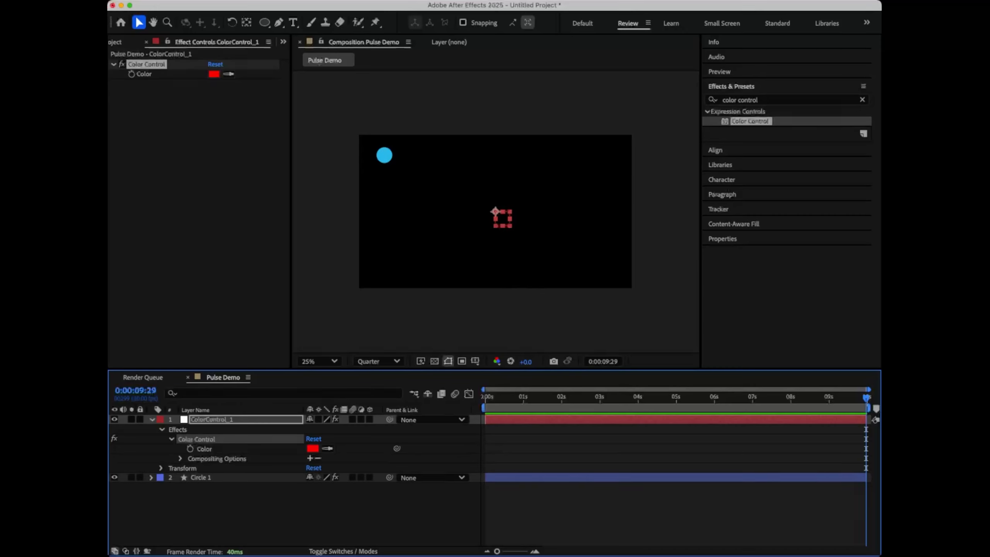
{"action": "left_click", "coordinate": [214, 74]}
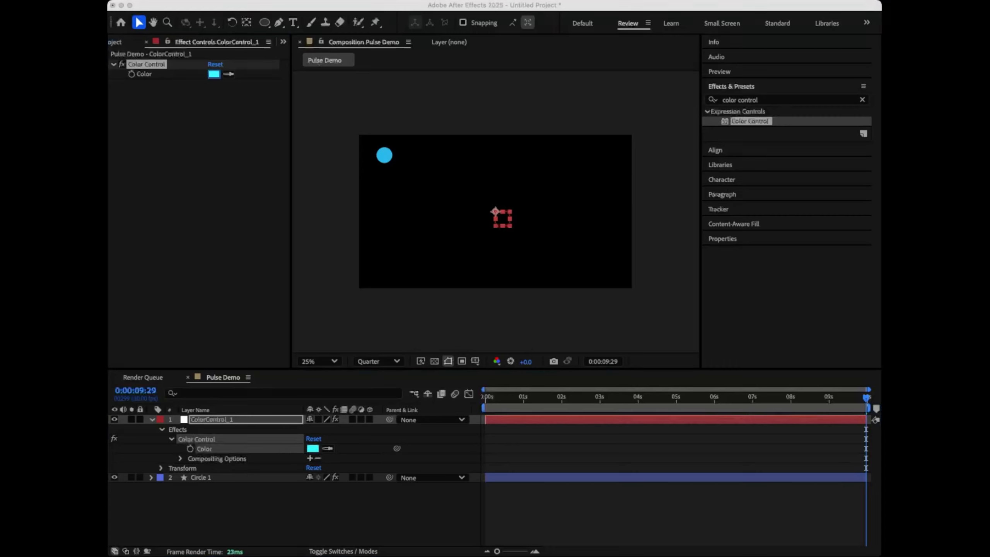
{"action": "key", "text": "Return"}
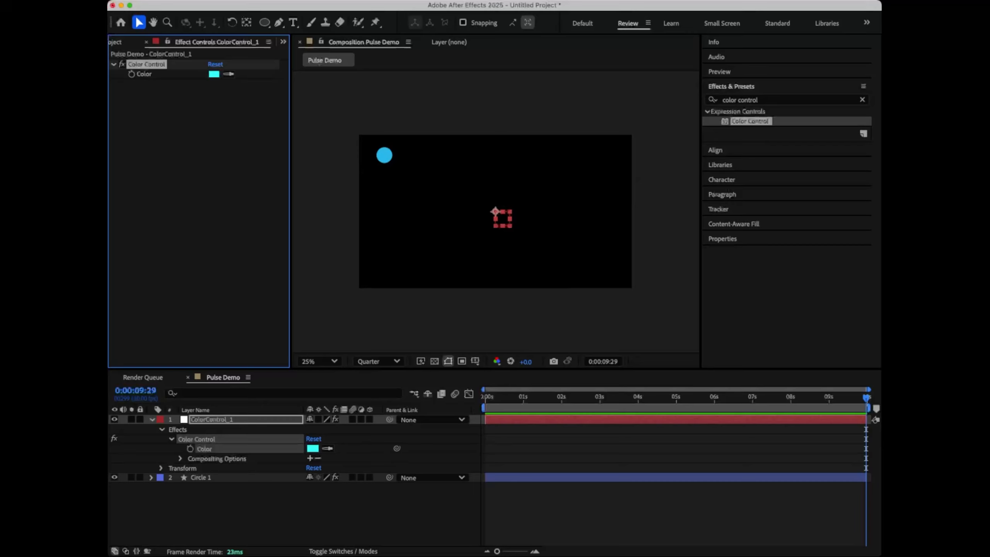
Step: At the start of the timeline, enable an expression on Color A of Circle 1's Glow effect
{"action": "left_click", "coordinate": [200, 477]}
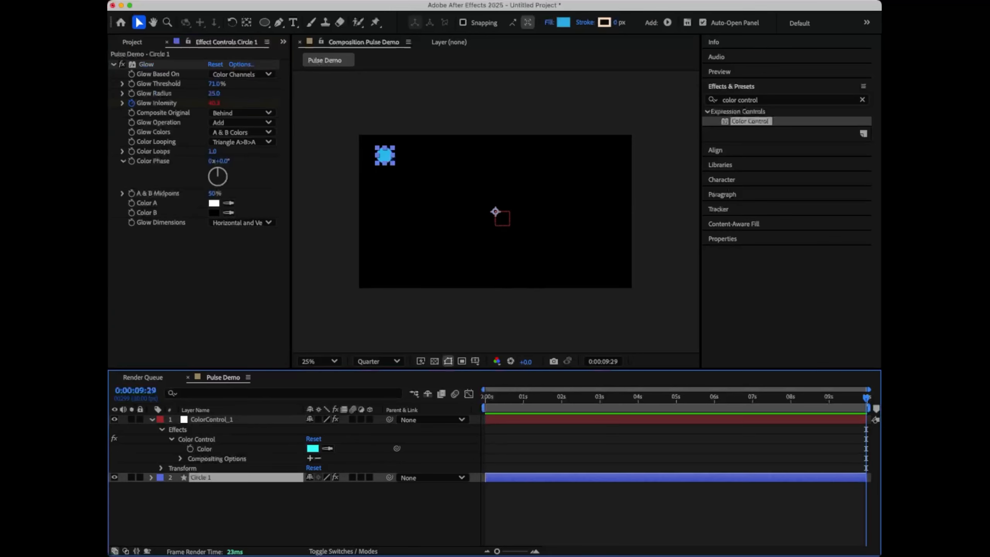
{"action": "left_click", "coordinate": [151, 478]}
{"action": "scroll", "coordinate": [202, 482], "scroll_direction": "down", "scroll_amount": 5}
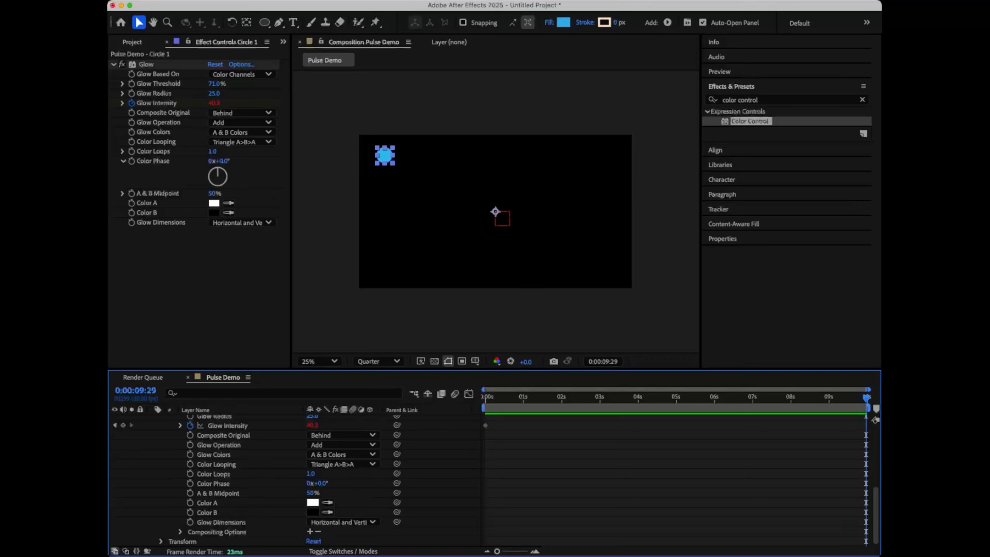
{"action": "left_click_drag", "start_coordinate": [533, 397], "coordinate": [485, 397]}
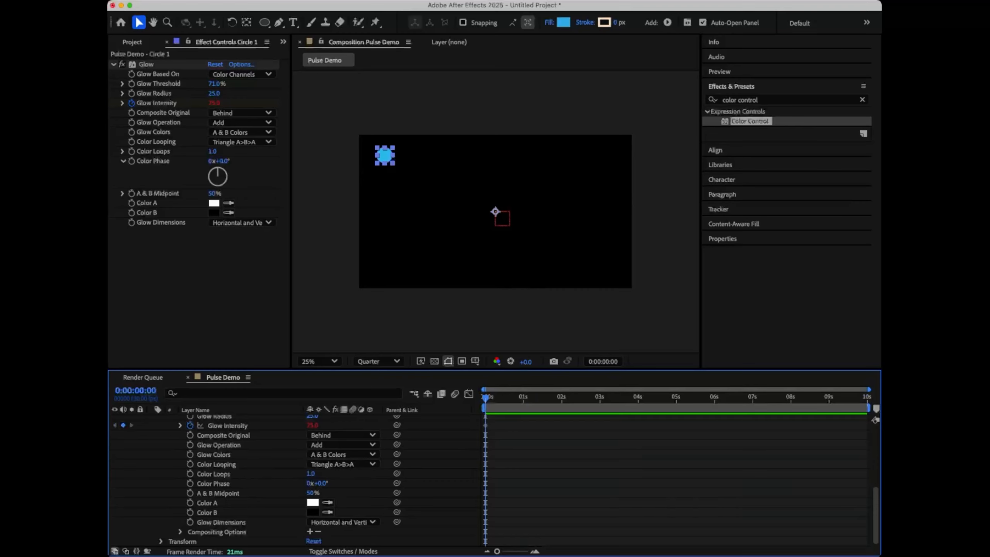
{"action": "left_click", "coordinate": [207, 503]}
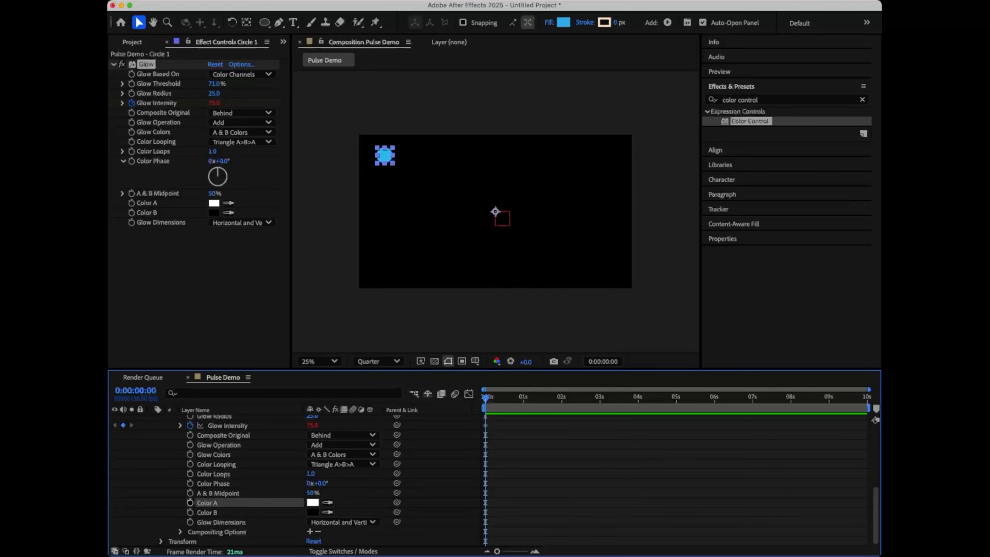
{"action": "left_click", "coordinate": [189, 502], "text": "alt"}
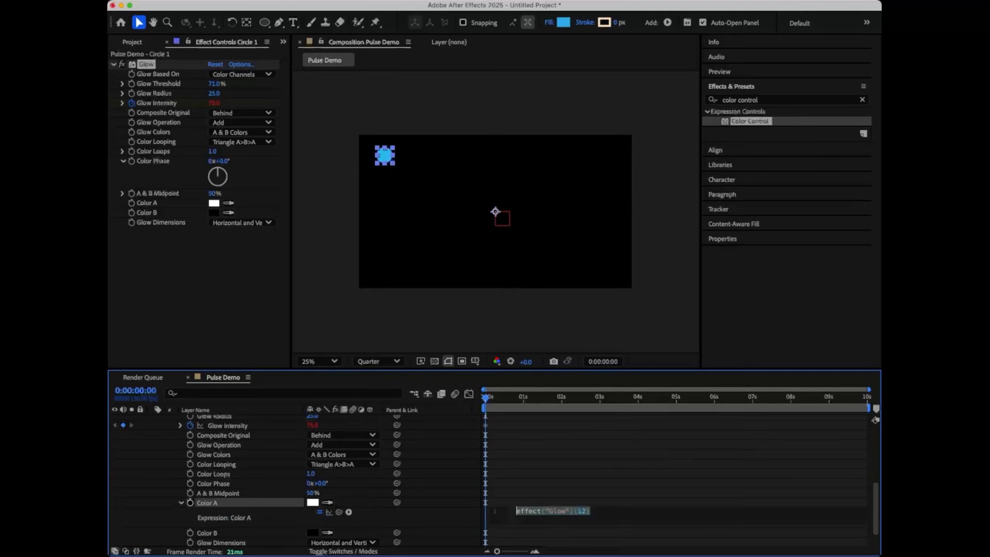
Step: Begin the Color A expression with thisComp.layer("ColorControl_1", keeping a single pair of quotes around the layer name
{"action": "type", "text": "thi"}
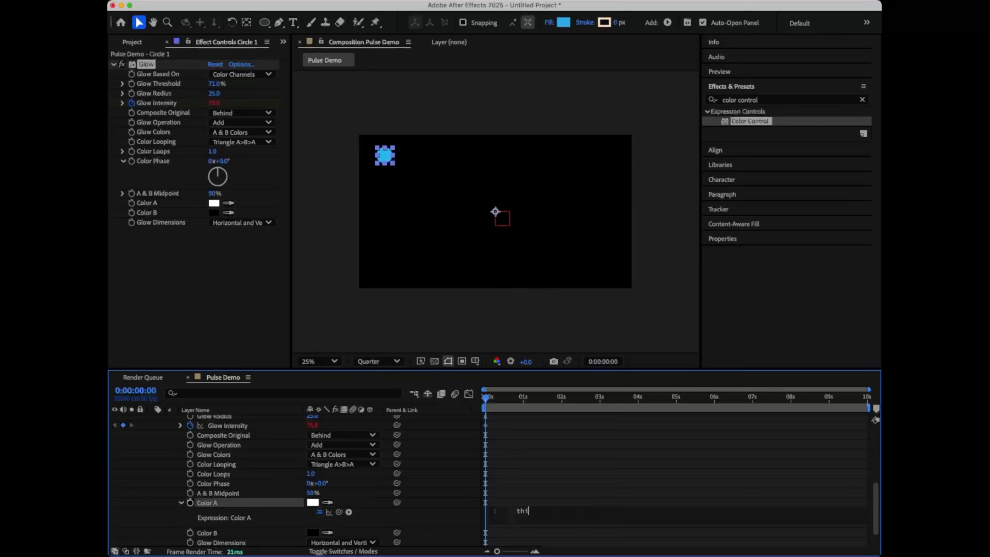
{"action": "type", "text": "sComp"}
{"action": "type", "text": ".layer"}
{"action": "type", "text": "(Colo"}
{"action": "type", "text": "rControl"}
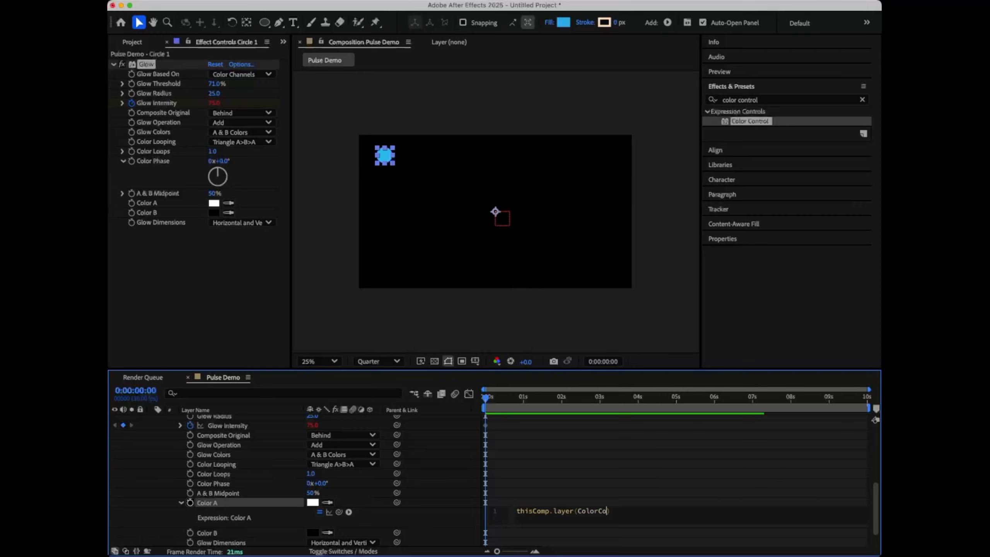
{"action": "type", "text": "_1"}
{"action": "key", "text": "Right"}
{"action": "key", "text": "BackSpace"}
{"action": "type", "text": "\""}
{"action": "type", "text": "(\""}
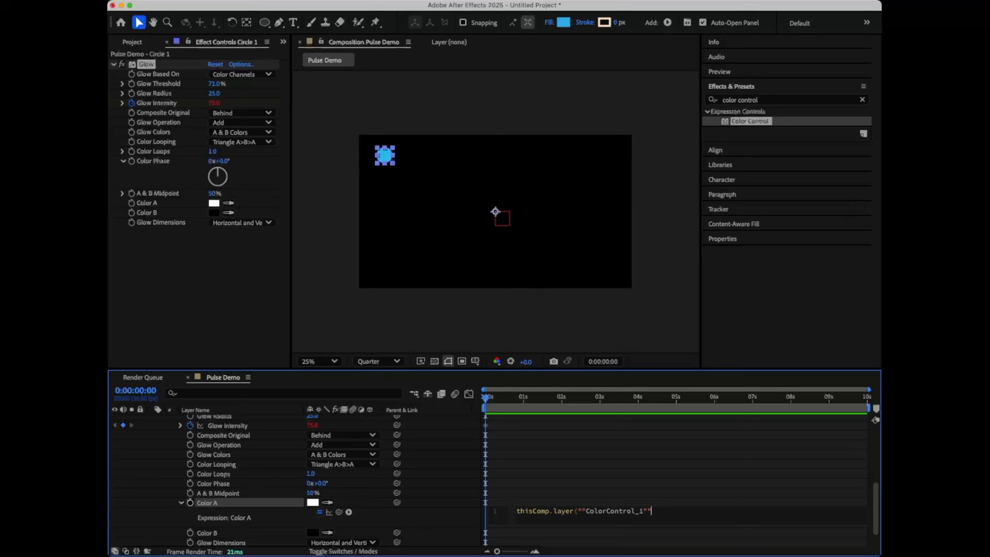
{"action": "key", "text": "BackSpace"}
{"action": "key", "text": "BackSpace"}
{"action": "left_click", "coordinate": [643, 511]}
Step: Close the layer reference in the Color A expression and append .effect("Color")("Color")
{"action": "type", "text": ").effect(\"Color"}
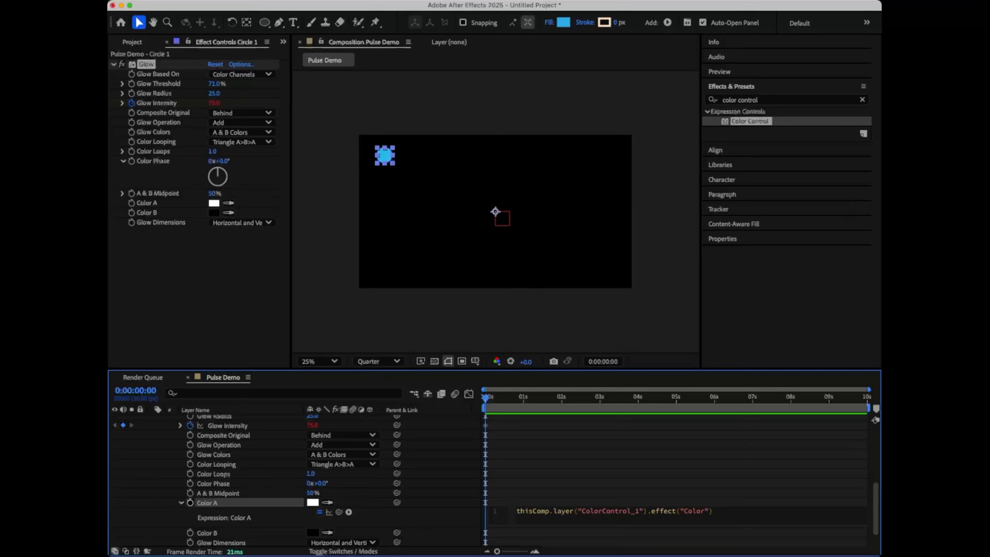
{"action": "key", "text": "Right"}
{"action": "key", "text": "Right"}
{"action": "type", "text": "(\"Color"}
Step: Check the effect name on ColorControl_1 and correct the Color A expression to reference effect("Color Control")
{"action": "scroll", "coordinate": [493, 483], "scroll_direction": "up", "scroll_amount": 5}
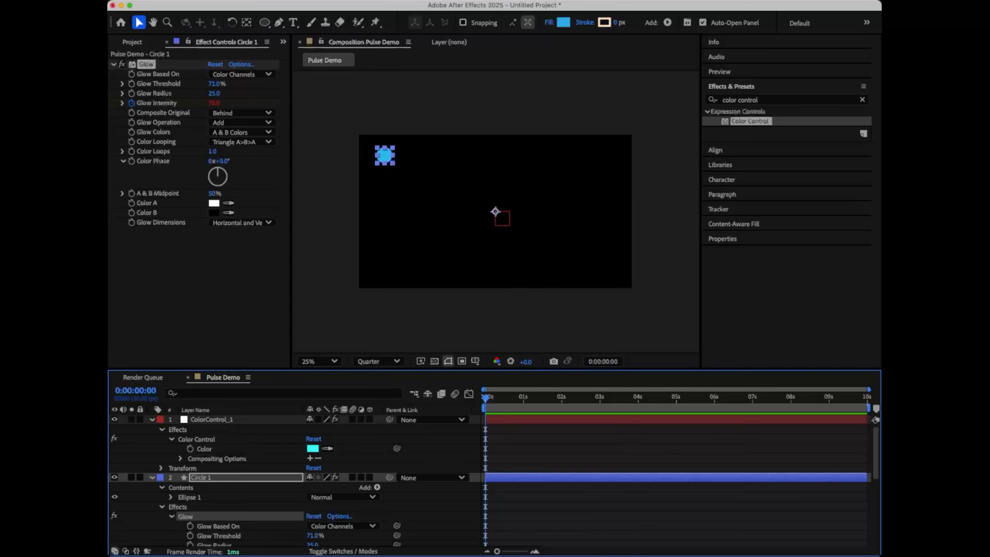
{"action": "key", "text": "super+Tab"}
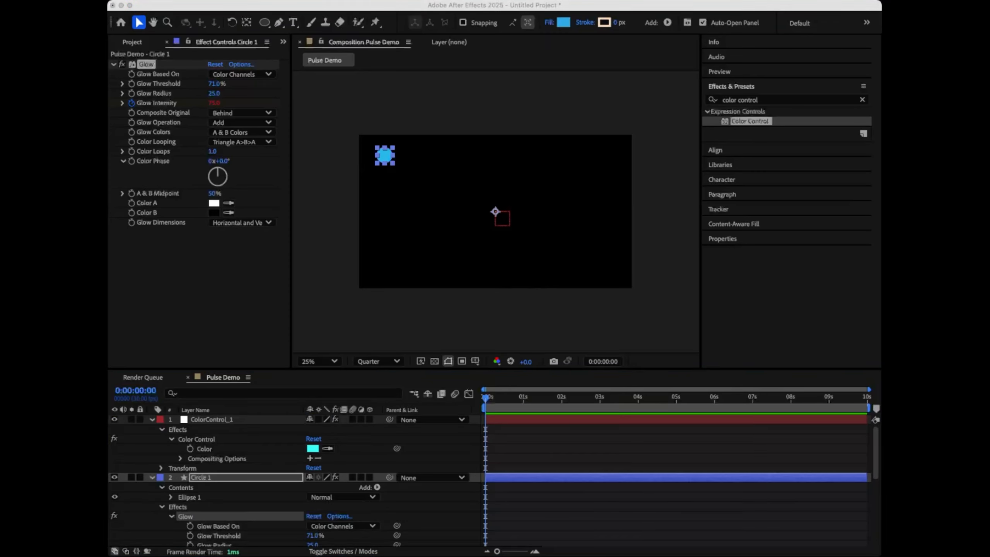
{"action": "left_click", "coordinate": [312, 449]}
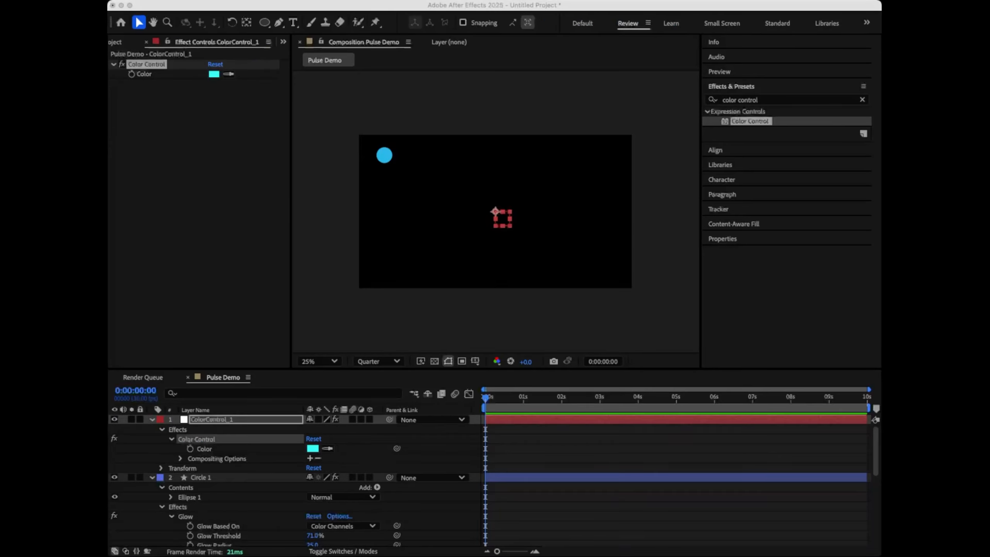
{"action": "key", "text": "super+Tab"}
{"action": "scroll", "coordinate": [296, 480], "scroll_direction": "down", "scroll_amount": 8}
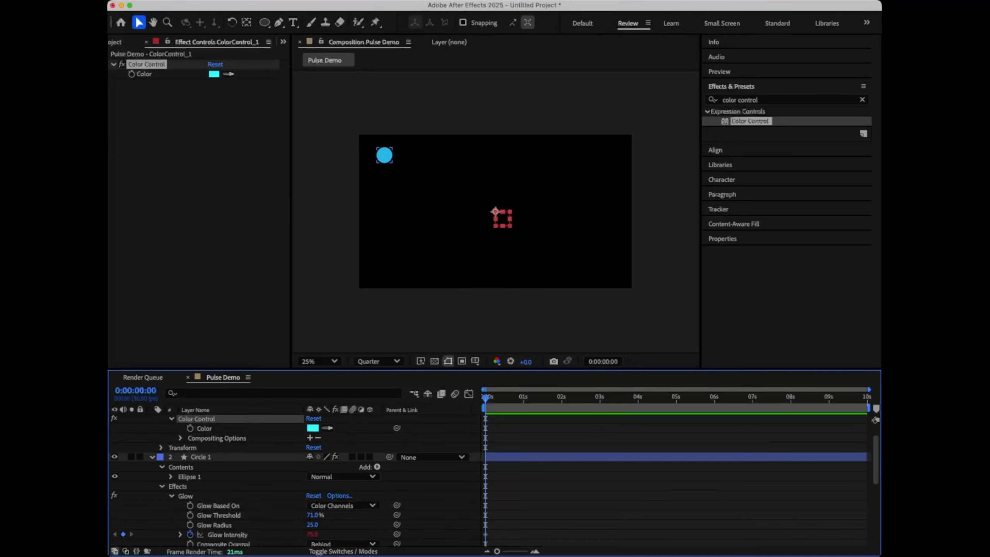
{"action": "scroll", "coordinate": [297, 480], "scroll_direction": "down", "scroll_amount": 3}
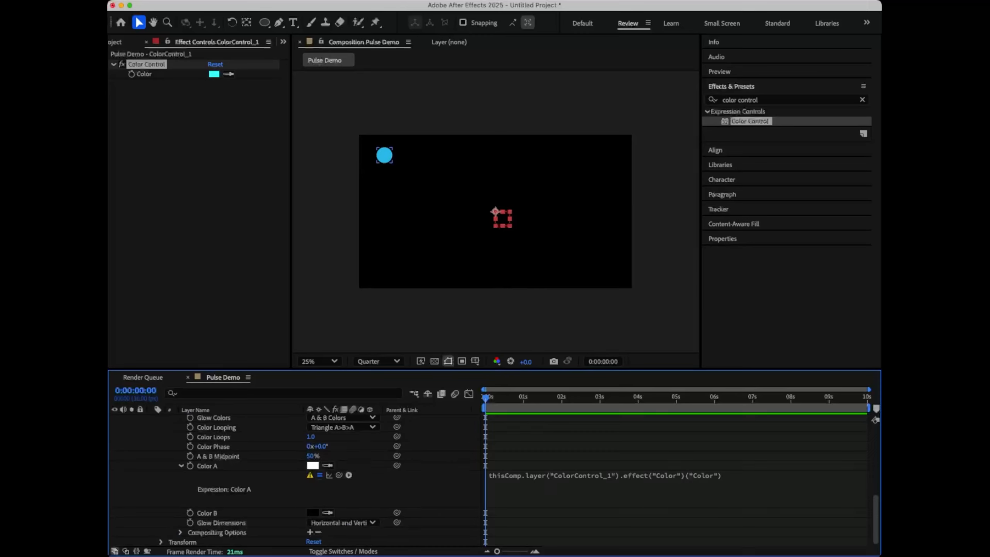
{"action": "left_click", "coordinate": [605, 476]}
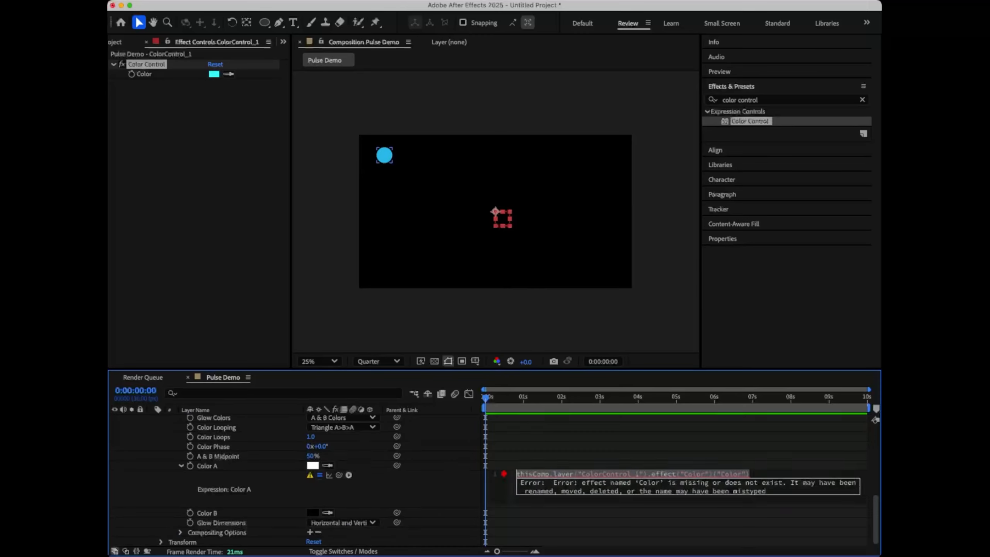
{"action": "left_click", "coordinate": [705, 474]}
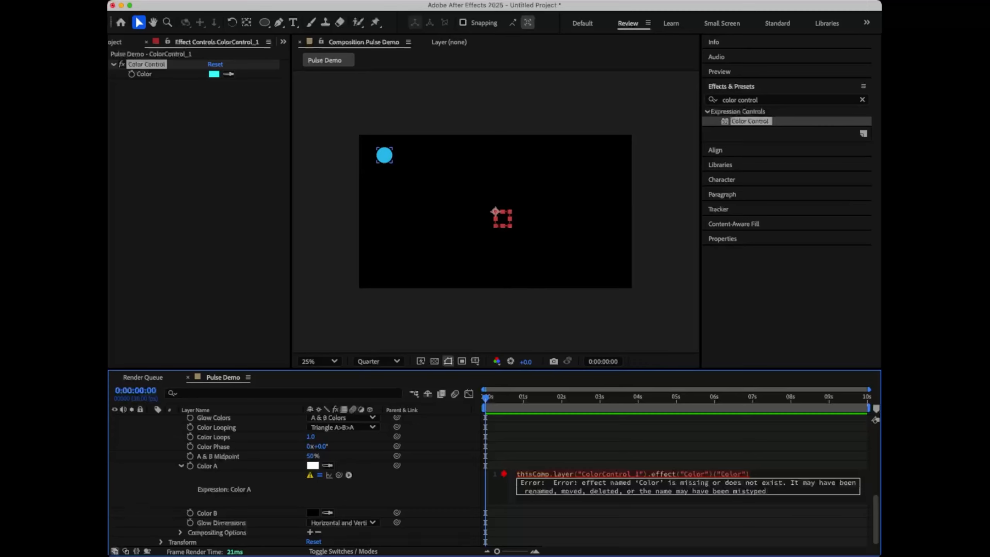
{"action": "scroll", "coordinate": [296, 480], "scroll_direction": "up", "scroll_amount": 10}
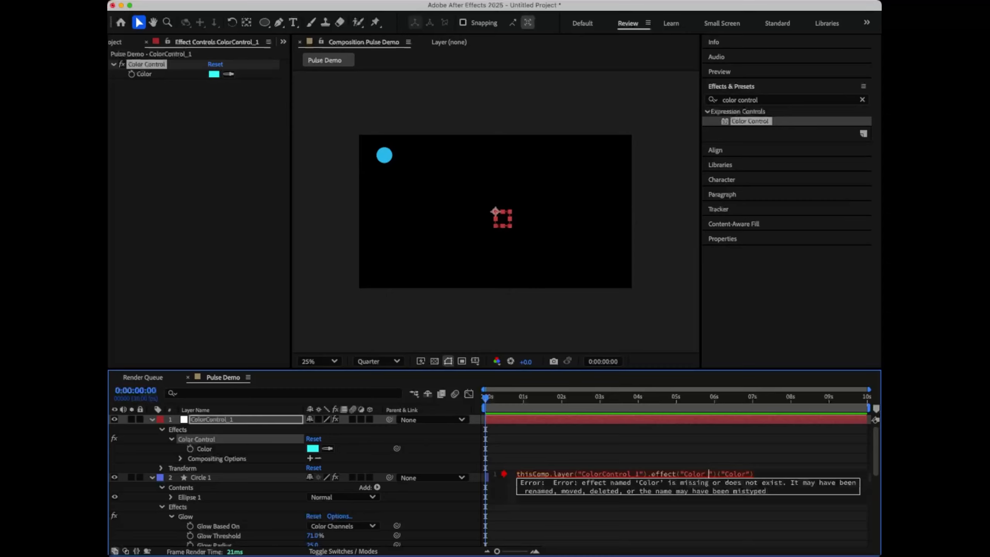
{"action": "type", "text": "Control"}
{"action": "left_click", "coordinate": [662, 522]}
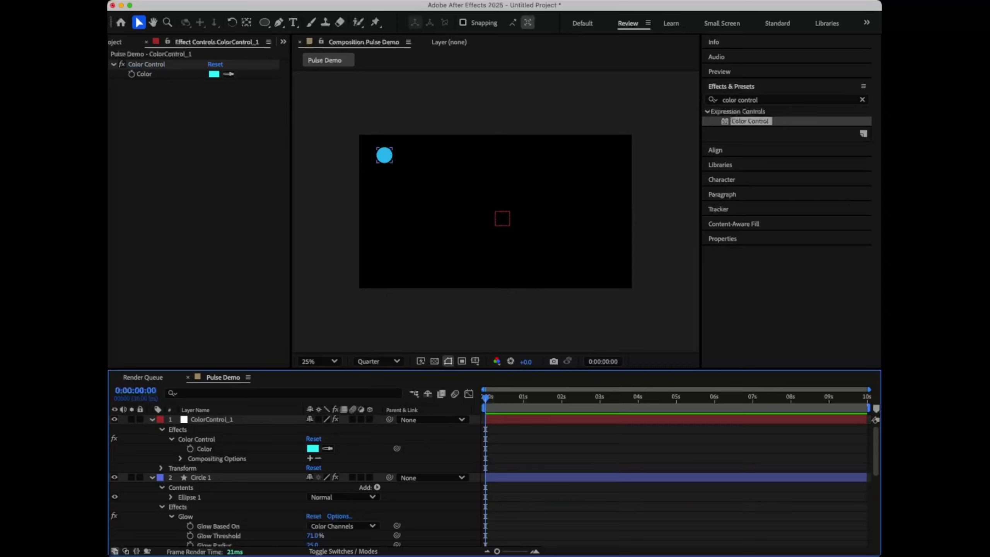
Step: Give the Glow's Color B the expression thisComp.layer("ColorControl_1").effect("Color Control")("Color")
{"action": "scroll", "coordinate": [662, 522], "scroll_direction": "down", "scroll_amount": 10}
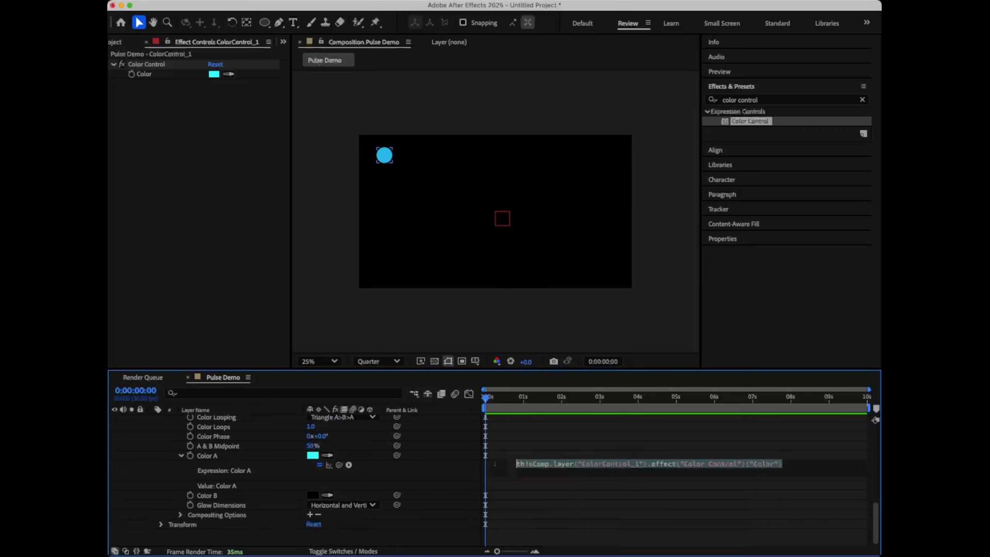
{"action": "left_click", "coordinate": [207, 496]}
{"action": "key", "text": "alt+shift+equal"}
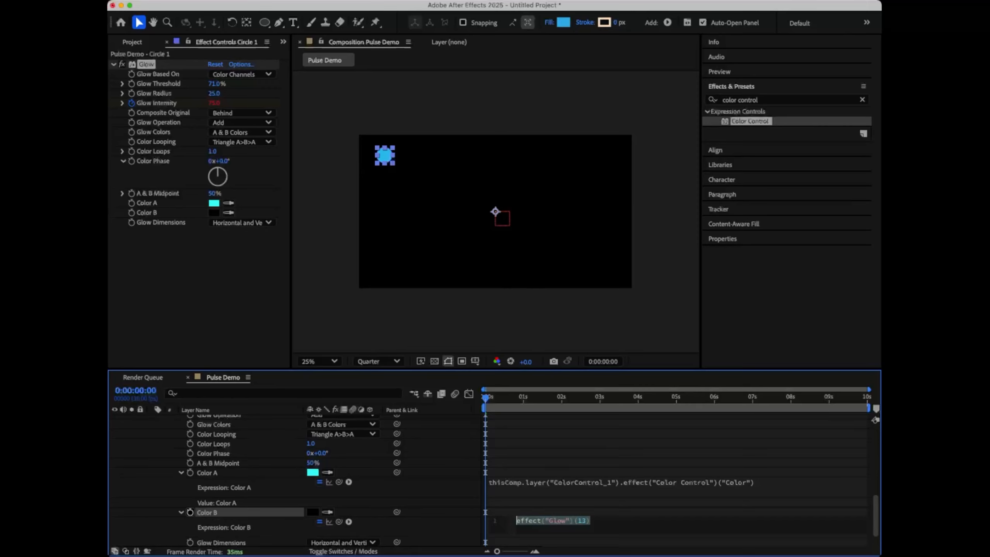
{"action": "type", "text": "thisComp.layer(\"ColorControl_1\").effect(\"Color Control\")(\"Color\")"}
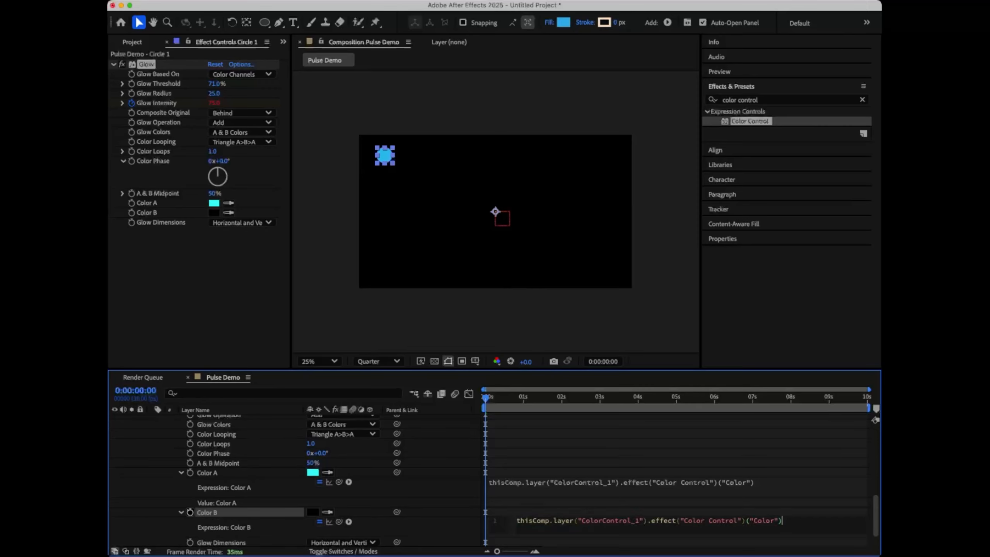
{"action": "left_click", "coordinate": [639, 453]}
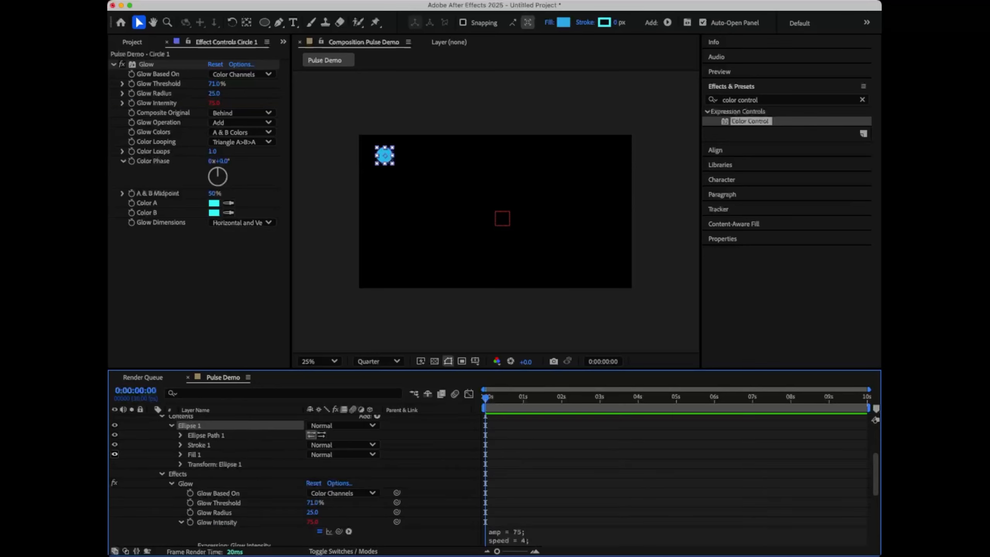
Step: Hide Fill 1 of the circle's Ellipse 1 and set the width of Stroke 1 to 4
{"action": "left_click", "coordinate": [114, 453]}
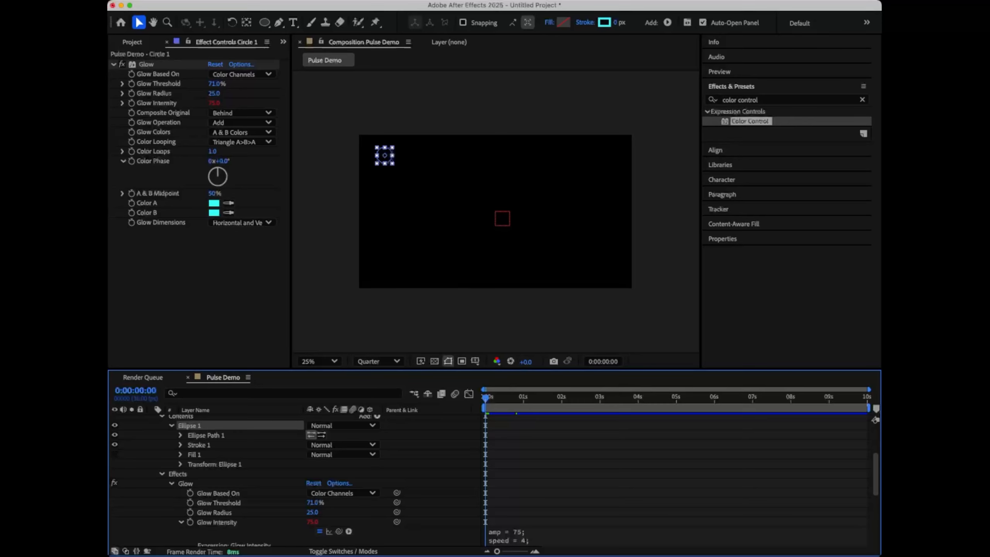
{"action": "left_click", "coordinate": [180, 445]}
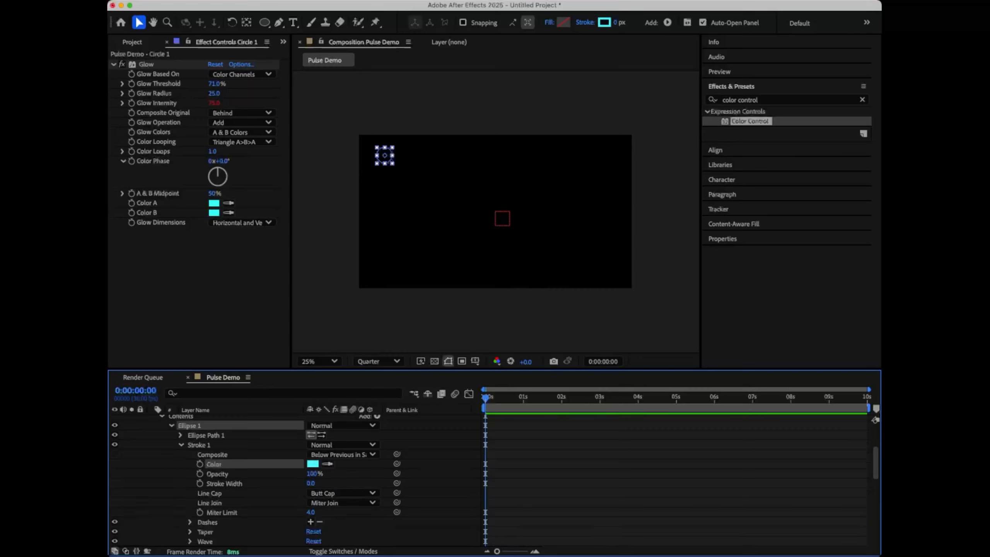
{"action": "left_click", "coordinate": [311, 483]}
{"action": "type", "text": "4"}
{"action": "key", "text": "Return"}
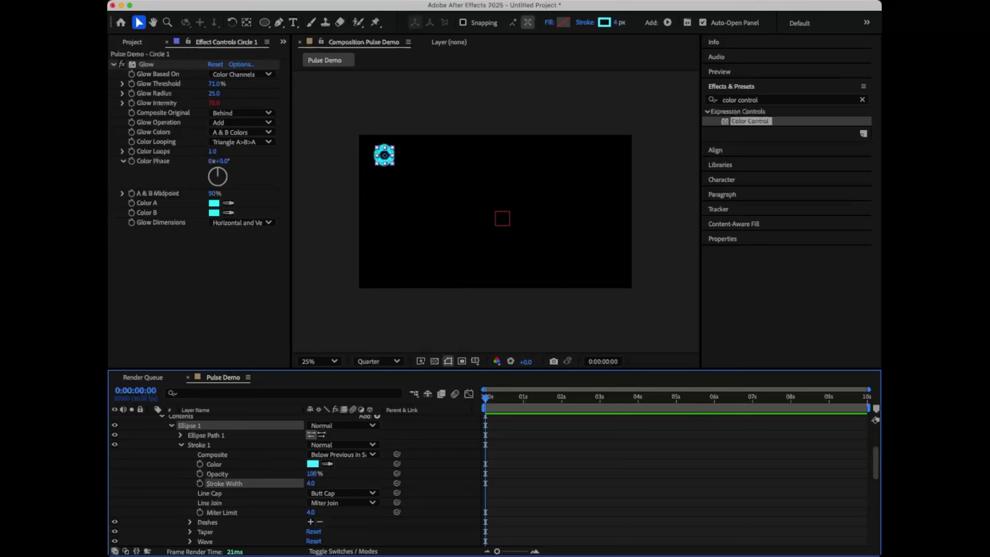
Step: Preview the pulsing glow on the outlined circle
{"action": "key", "text": "space"}
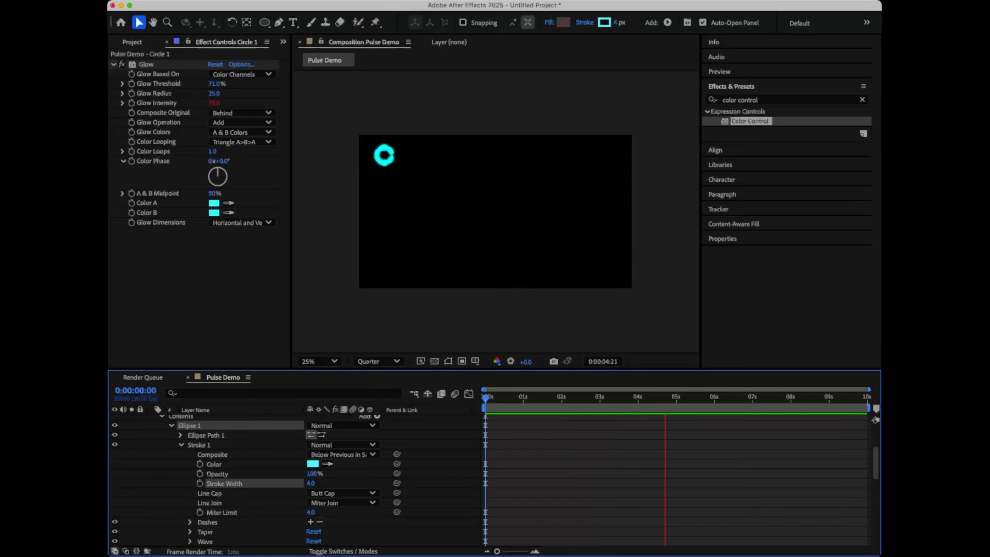
{"action": "key", "text": "space"}
{"action": "key", "text": "space"}
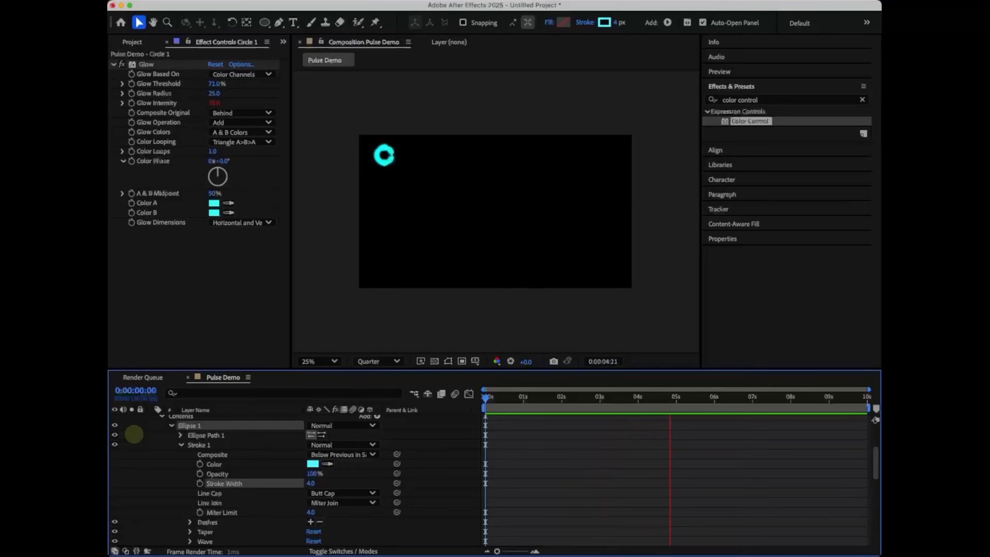
{"action": "key", "text": "space"}
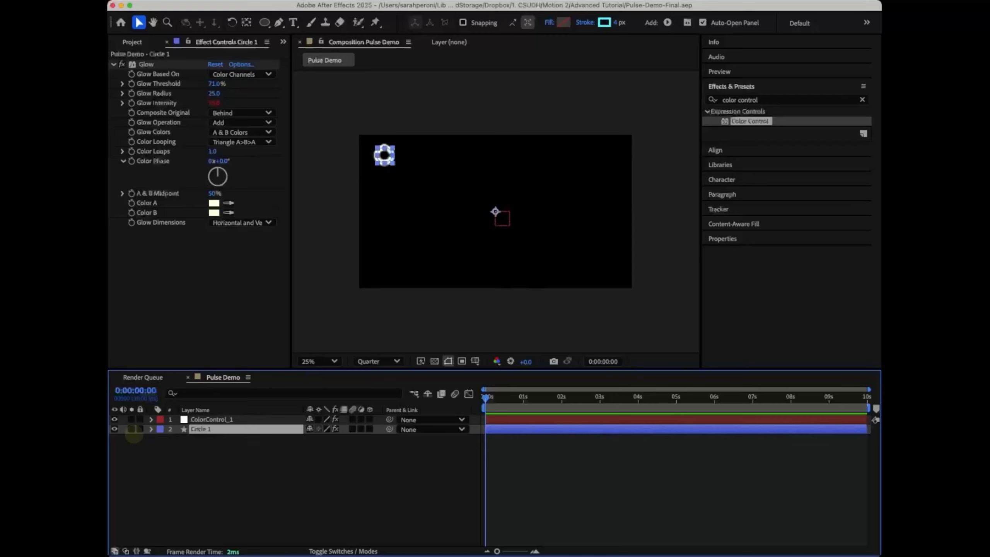
Step: Duplicate Circle 1 into a column of five circles, moving copies straight down toward the composition's lower edge
{"action": "key", "text": "super+d"}
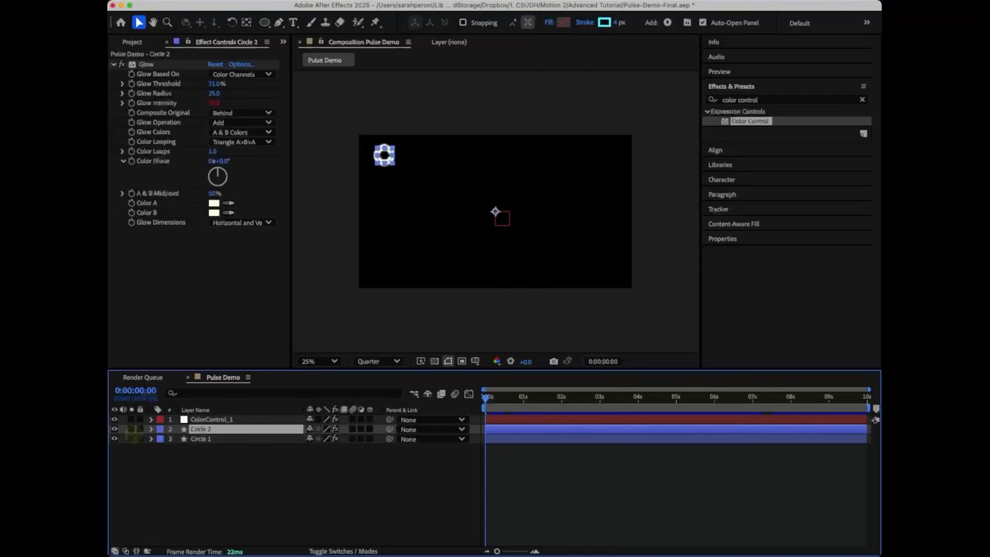
{"action": "left_click_drag", "start_coordinate": [495, 212], "coordinate": [495, 236]}
{"action": "key", "text": "super+d"}
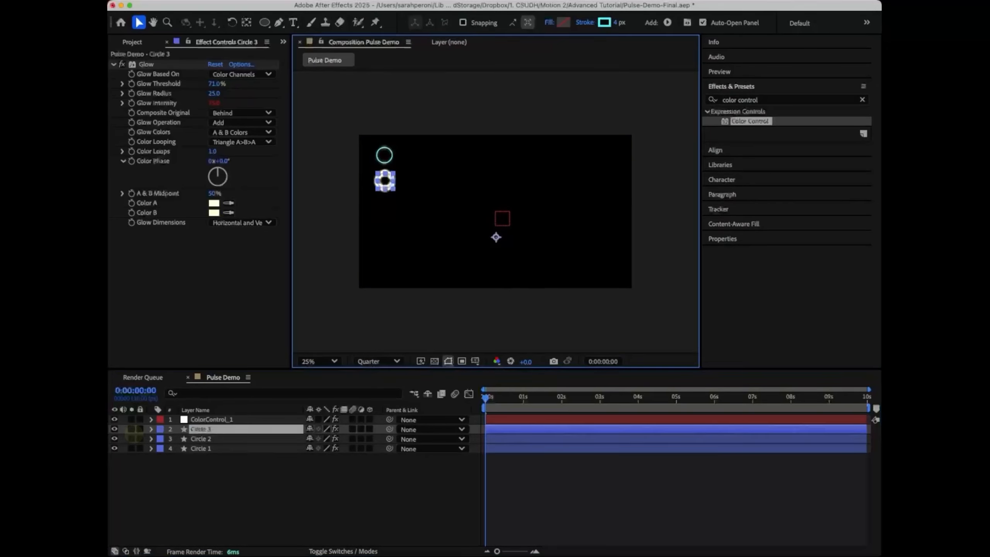
{"action": "key", "text": "Return"}
{"action": "left_click_drag", "start_coordinate": [495, 236], "coordinate": [497, 324]}
{"action": "key", "text": "super+d"}
{"action": "key", "text": "super+d"}
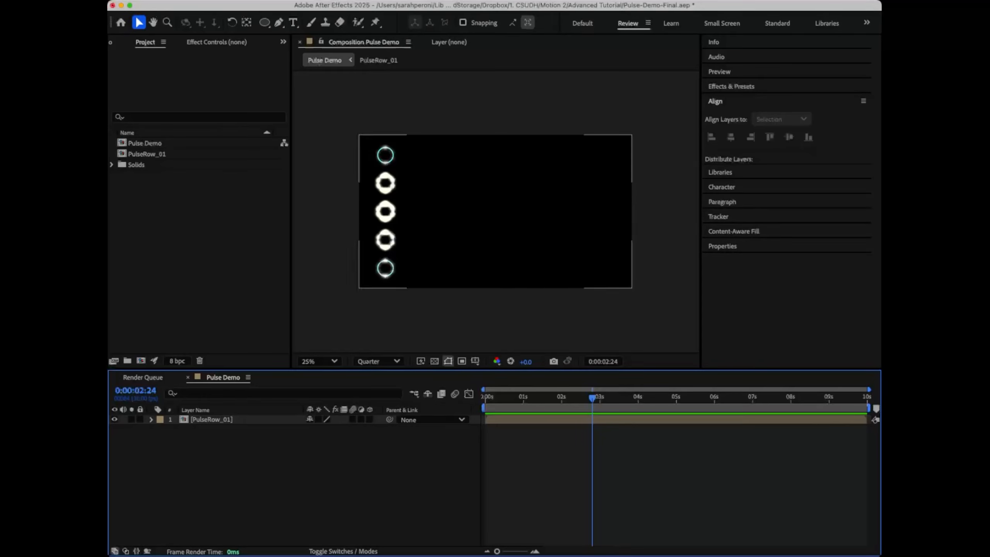
Step: Add a duplicate of the PulseRow_01 composition beneath it in Pulse Demo and shift it right to form a second column
{"action": "left_click", "coordinate": [147, 154]}
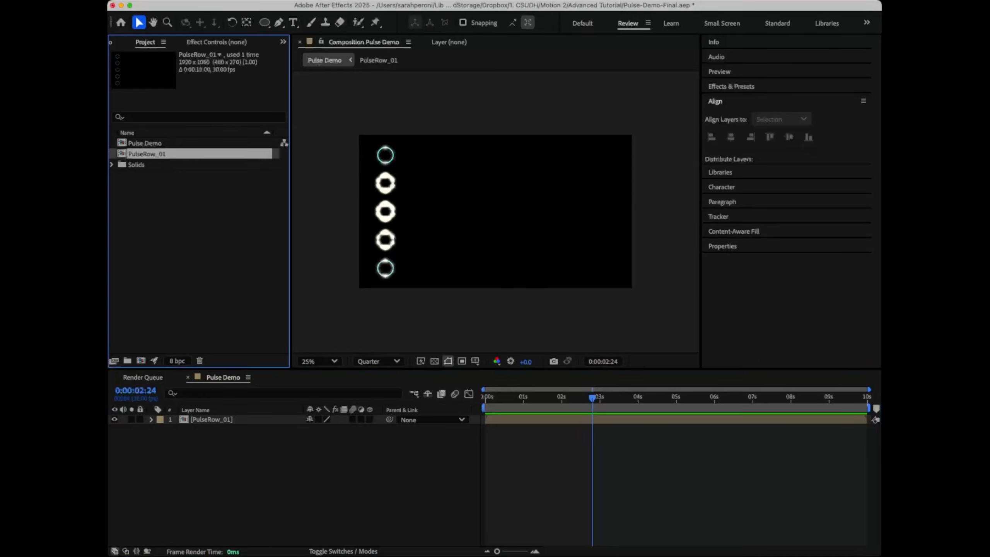
{"action": "key", "text": "super+d"}
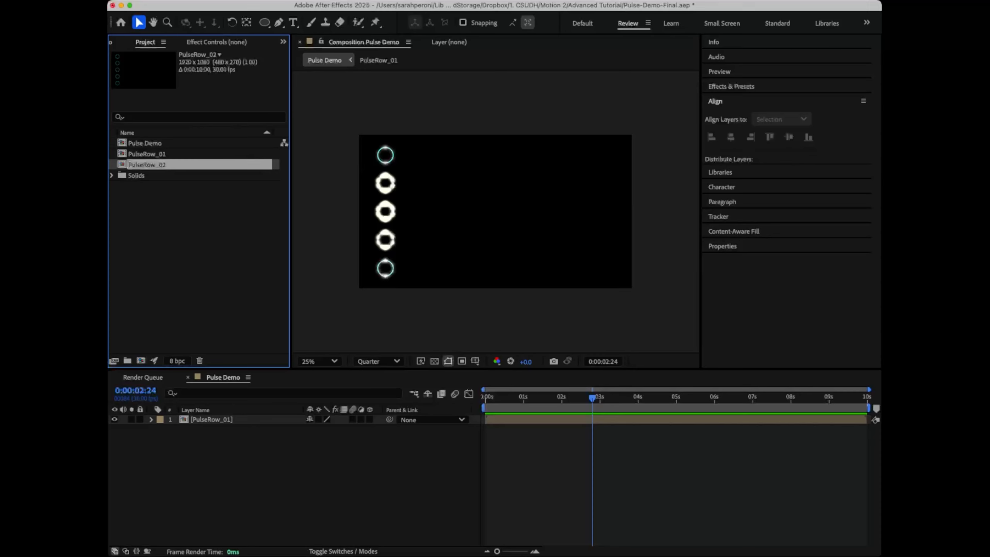
{"action": "left_click_drag", "start_coordinate": [147, 165], "coordinate": [210, 427]}
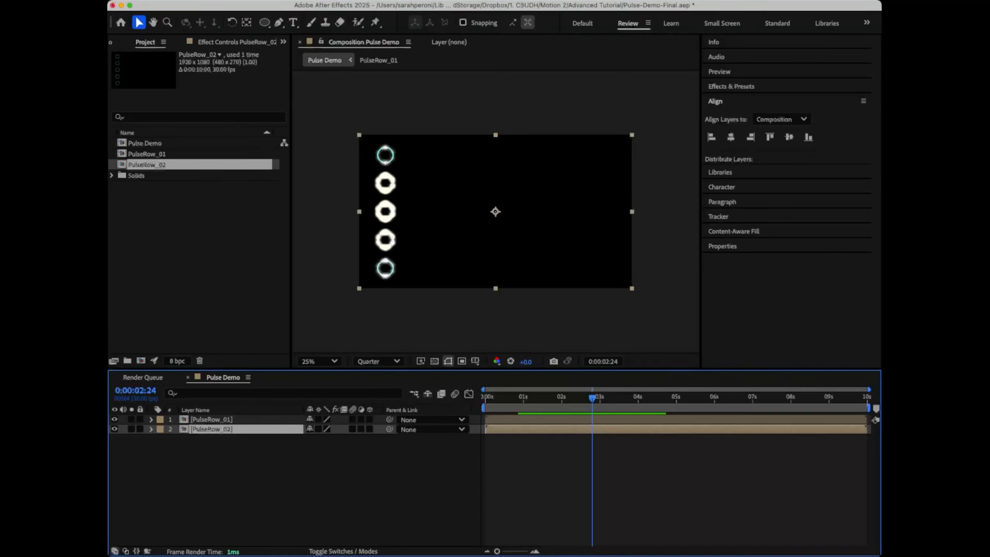
{"action": "left_click_drag", "start_coordinate": [385, 212], "coordinate": [419, 211]}
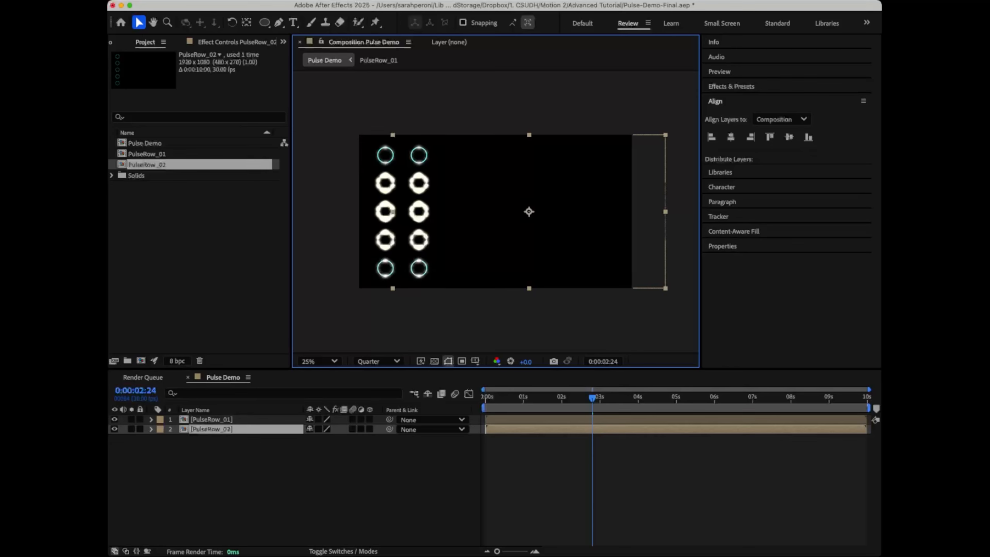
Step: Rename the color control null inside the PulseRow_02 composition to ColorControl_2
{"action": "double_click", "coordinate": [211, 428]}
{"action": "left_click", "coordinate": [211, 420]}
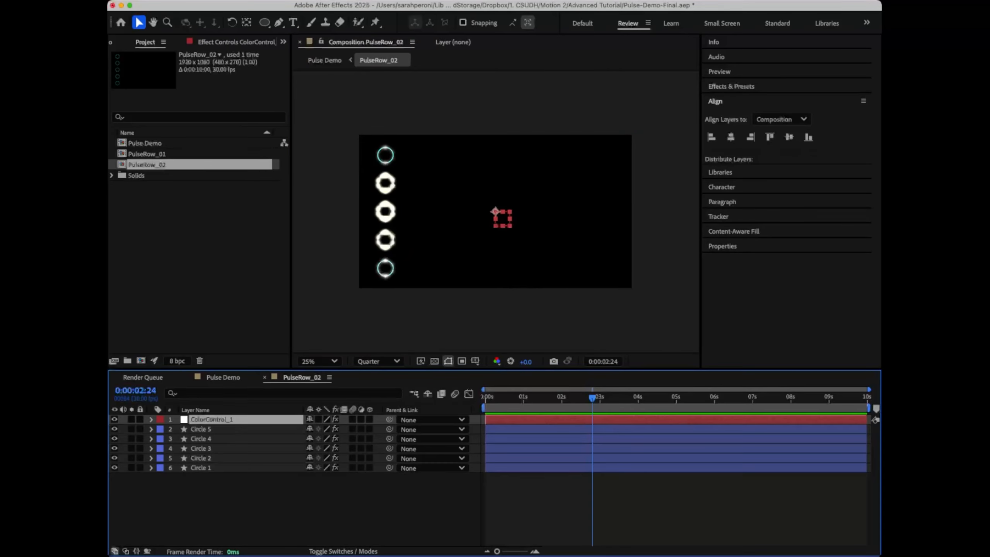
{"action": "key", "text": "Return"}
{"action": "key", "text": "Right"}
{"action": "key", "text": "BackSpace"}
{"action": "type", "text": "2"}
{"action": "key", "text": "Return"}
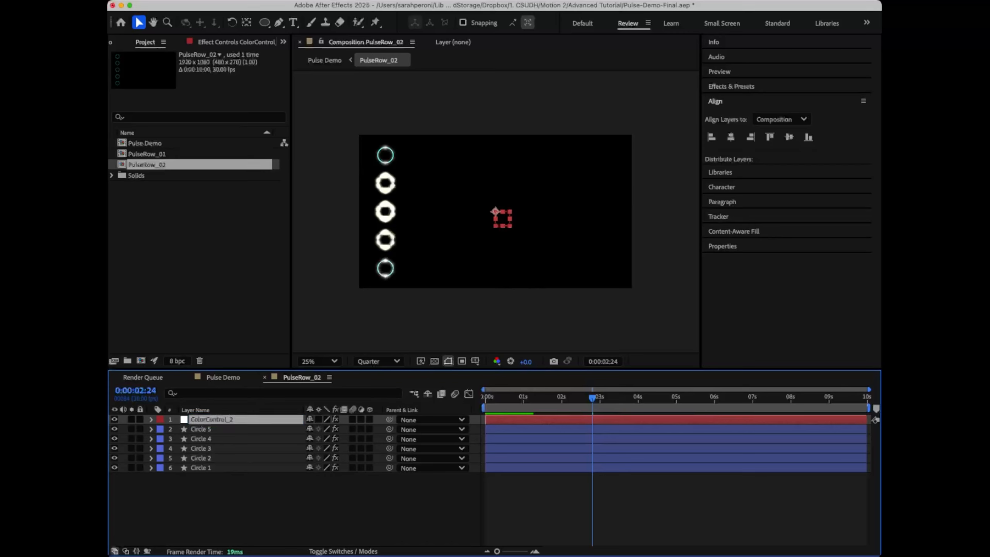
Step: Open PulseRow_01 from Pulse Demo, reorder its timeline ahead of PulseRow_02, and return to Pulse Demo
{"action": "left_click", "coordinate": [223, 377]}
{"action": "double_click", "coordinate": [209, 420]}
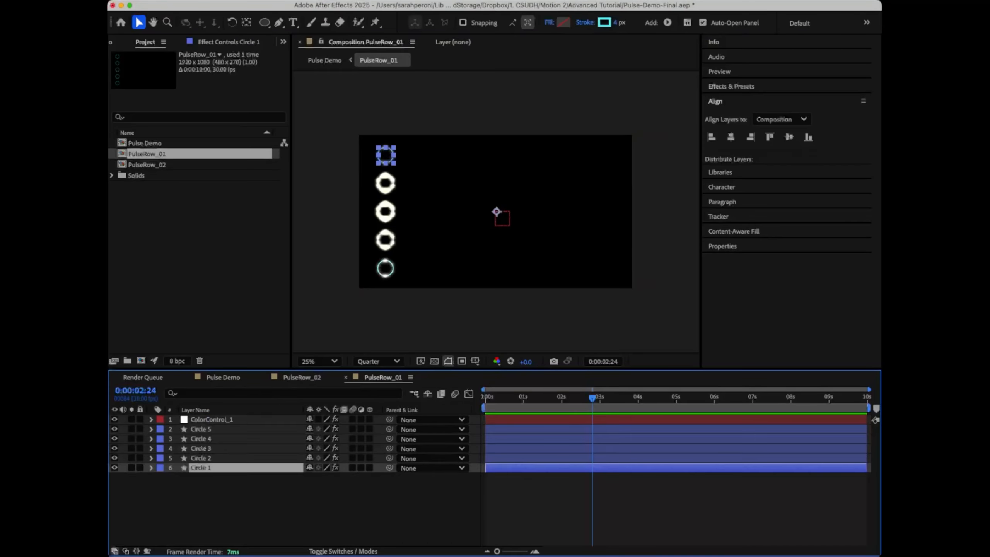
{"action": "left_click_drag", "start_coordinate": [384, 378], "coordinate": [302, 377]}
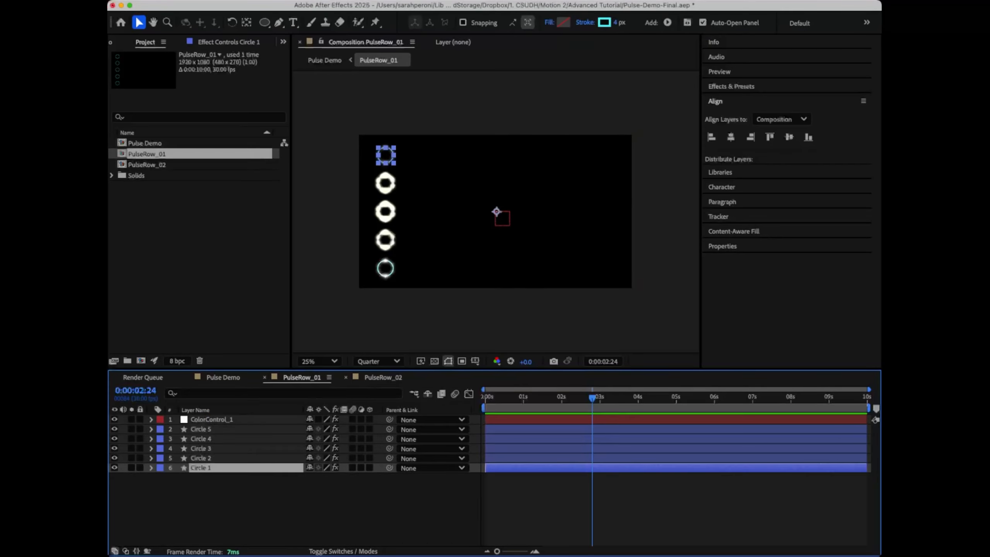
{"action": "left_click", "coordinate": [383, 377]}
{"action": "left_click", "coordinate": [223, 377]}
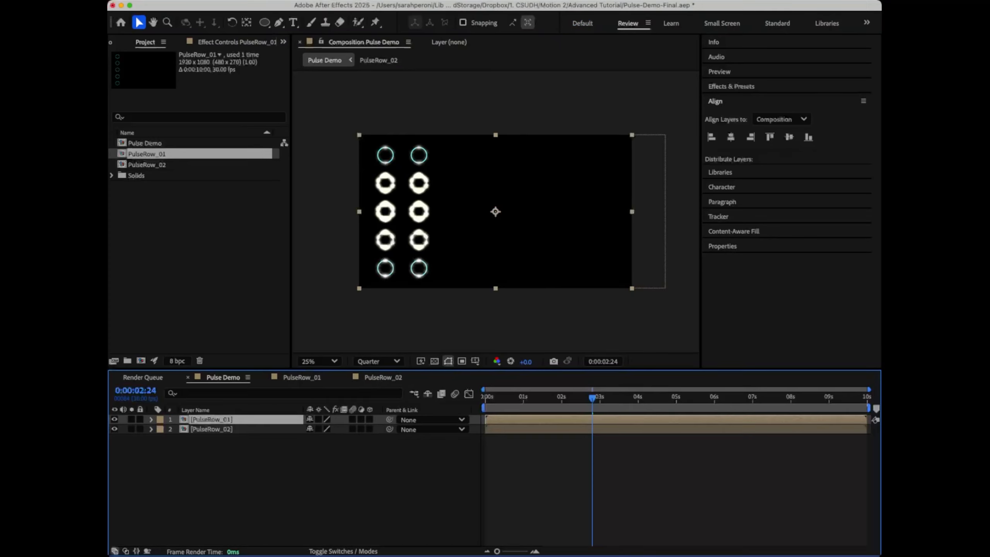
Step: Duplicate PulseRow_02 as PulseRow_03, add it beneath the other layers in Pulse Demo, and shift it right to form a third column
{"action": "left_click", "coordinate": [147, 166]}
{"action": "key", "text": "super+d"}
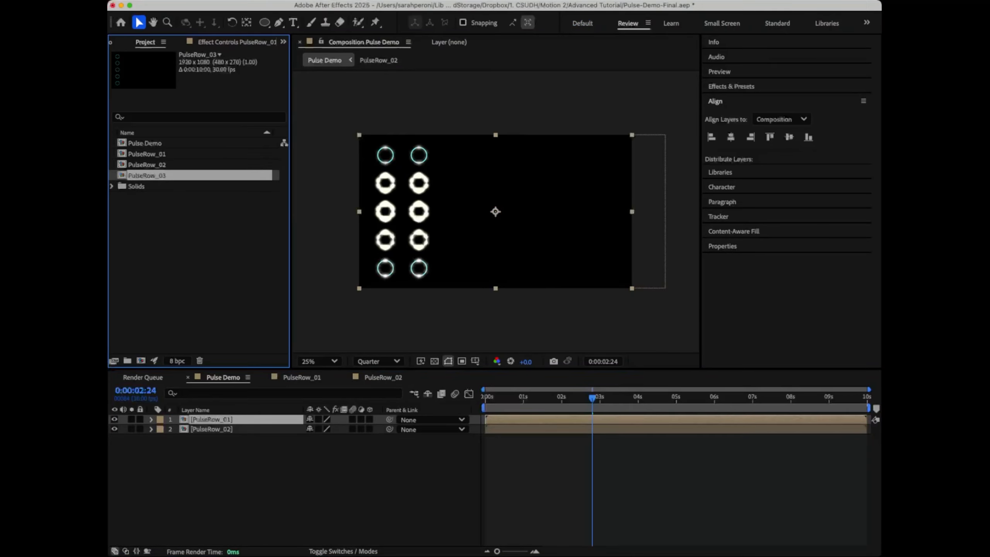
{"action": "left_click_drag", "start_coordinate": [147, 176], "coordinate": [195, 440]}
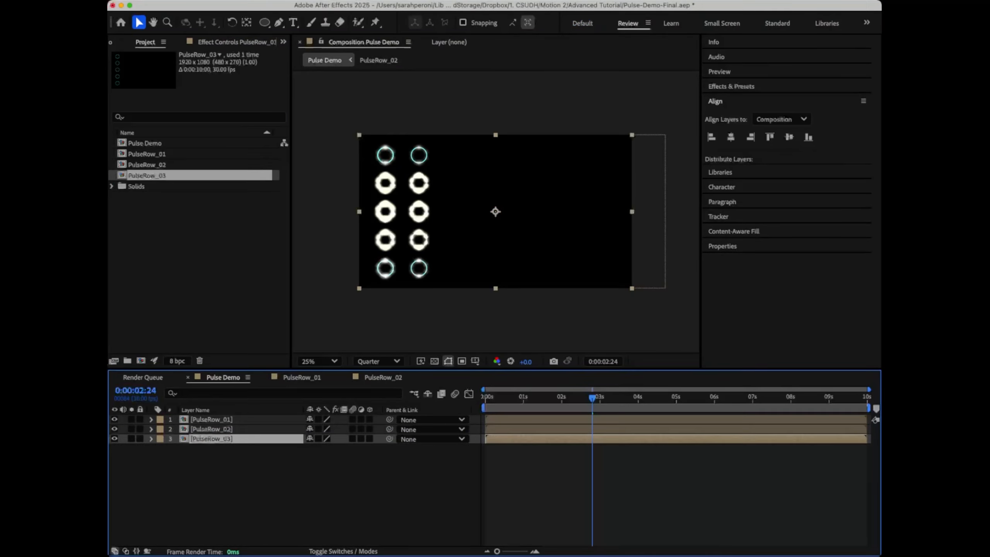
{"action": "left_click_drag", "start_coordinate": [385, 212], "coordinate": [455, 213]}
{"action": "key", "text": "Return"}
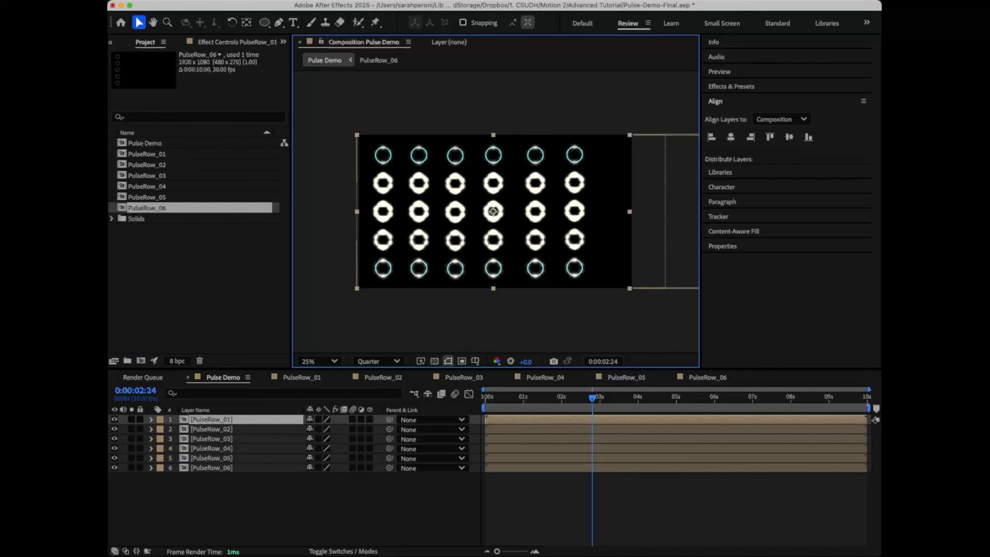
Step: Even out the column spacing in Pulse Demo by moving PulseRow_01, PulseRow_05 and PulseRow_06 slightly left
{"action": "left_click_drag", "start_coordinate": [383, 212], "coordinate": [382, 211]}
{"action": "key", "text": "Return"}
{"action": "left_click", "coordinate": [211, 467]}
{"action": "left_click", "coordinate": [212, 458]}
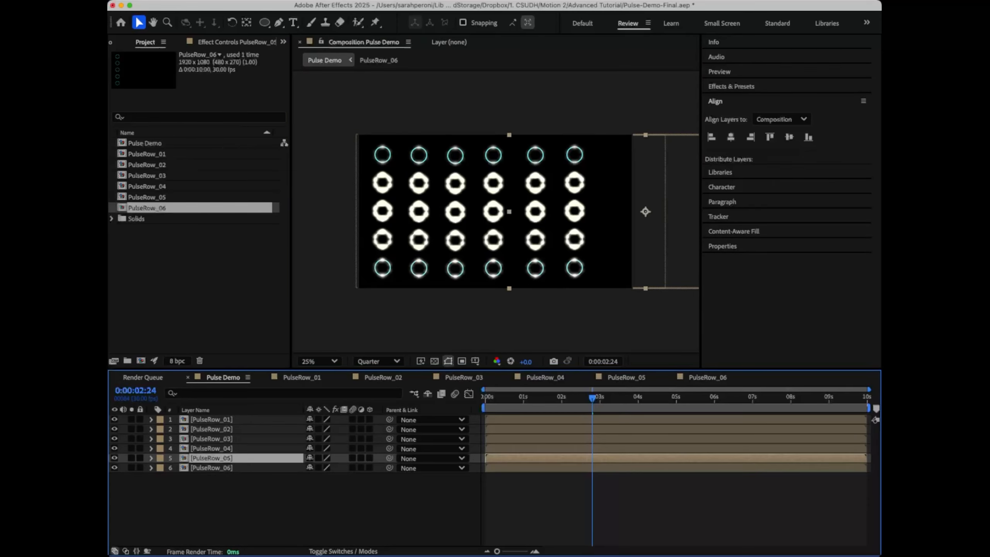
{"action": "mouse_move", "coordinate": [536, 211]}
{"action": "left_mouse_down"}
{"action": "mouse_move", "coordinate": [574, 212]}
{"action": "mouse_move", "coordinate": [531, 212]}
{"action": "left_mouse_up"}
{"action": "key", "text": "Return"}
{"action": "left_click", "coordinate": [211, 468]}
{"action": "key", "text": "Return"}
{"action": "left_click", "coordinate": [212, 458]}
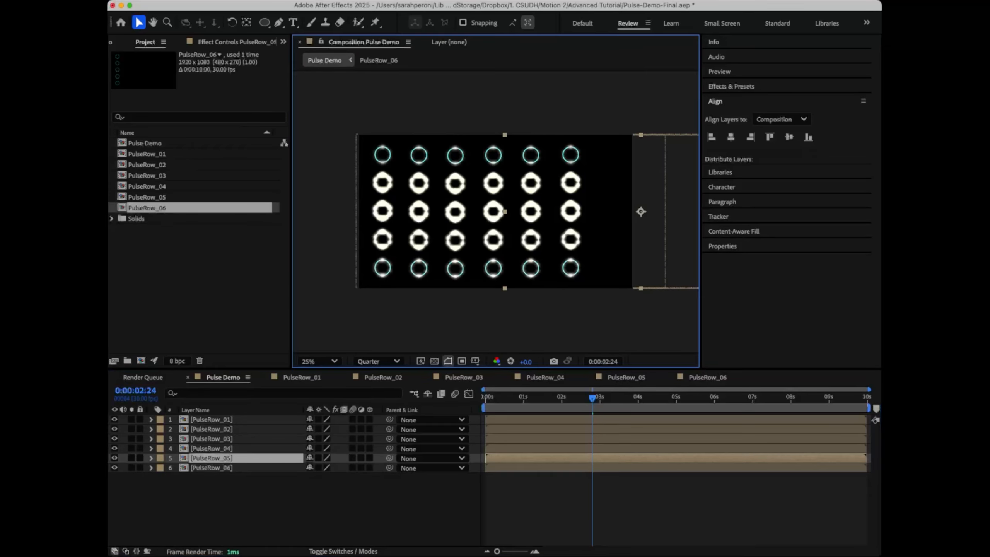
{"action": "key", "text": "Return"}
{"action": "left_click", "coordinate": [212, 467]}
Step: Duplicate PulseRow_06 as PulseRow_07 and rename the color control null inside the copy to ColorControl_7
{"action": "left_click", "coordinate": [147, 207]}
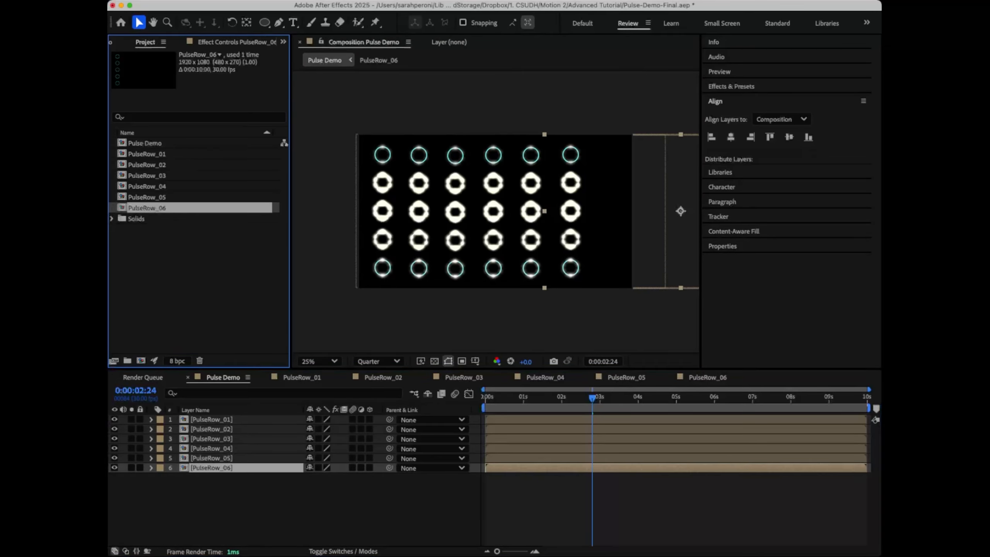
{"action": "key", "text": "super+d"}
{"action": "double_click", "coordinate": [147, 219]}
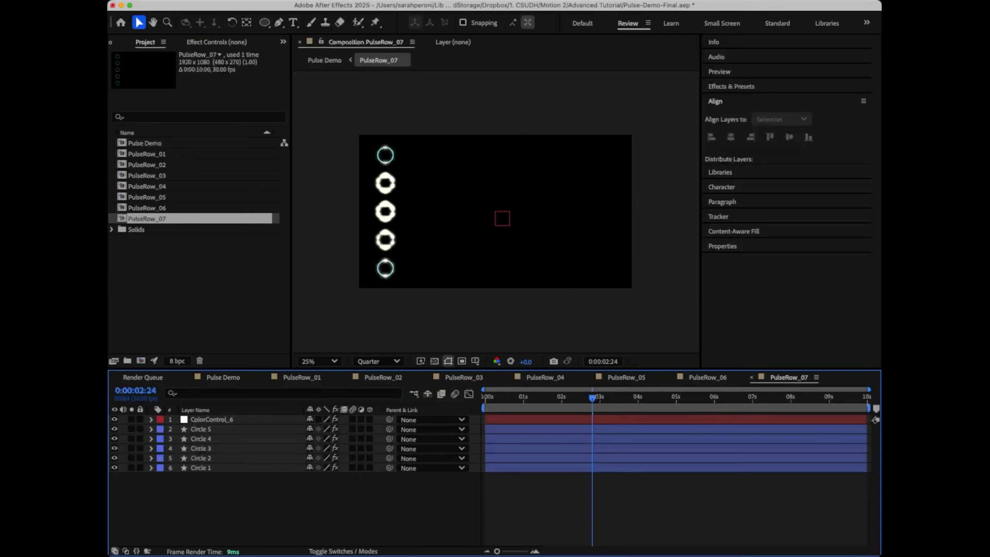
{"action": "left_click", "coordinate": [211, 420]}
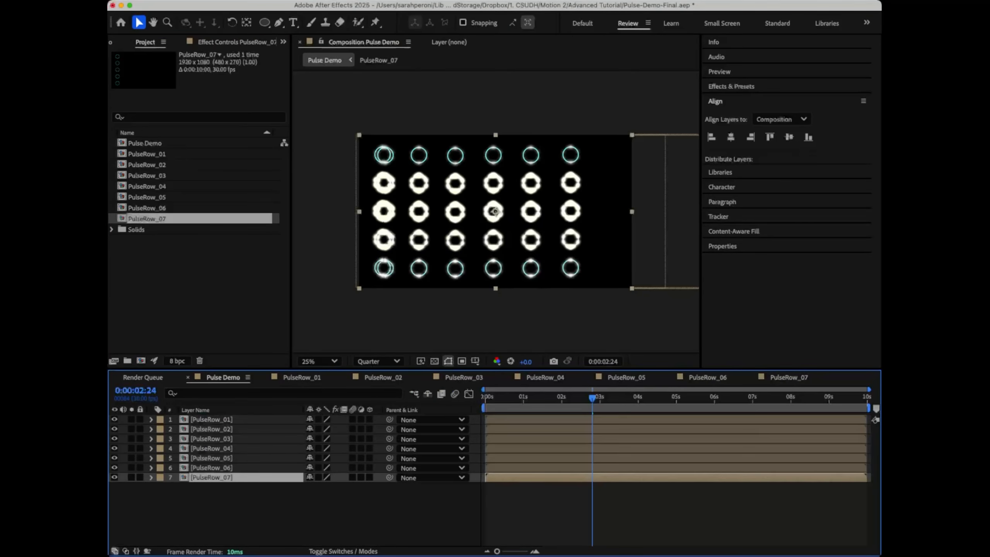
Step: Shift the PulseRow_07 layer right to form a seventh column in Pulse Demo, align it with the others, and preview the grid
{"action": "left_click_drag", "start_coordinate": [385, 211], "coordinate": [609, 210]}
{"action": "key", "text": "Left"}
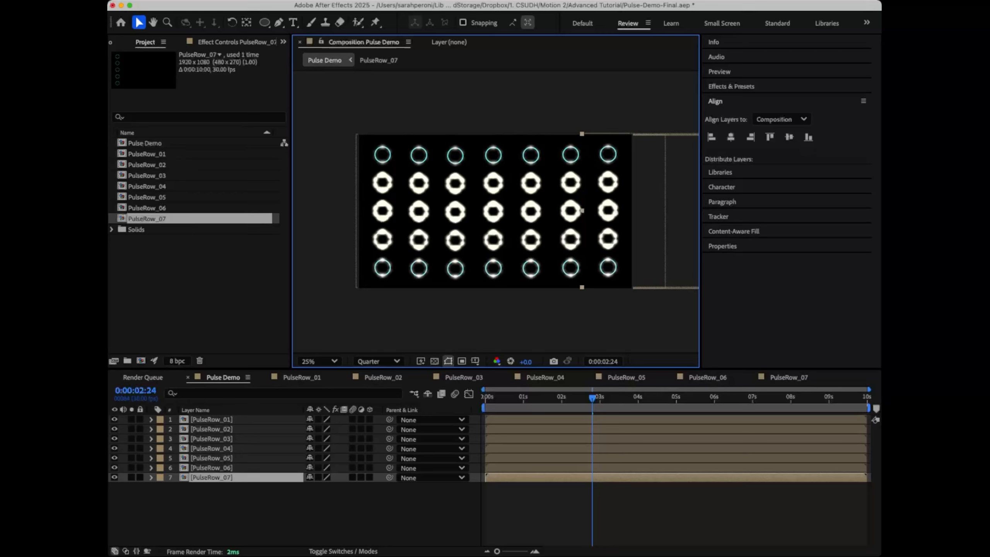
{"action": "key", "text": "Right"}
{"action": "key", "text": "Return"}
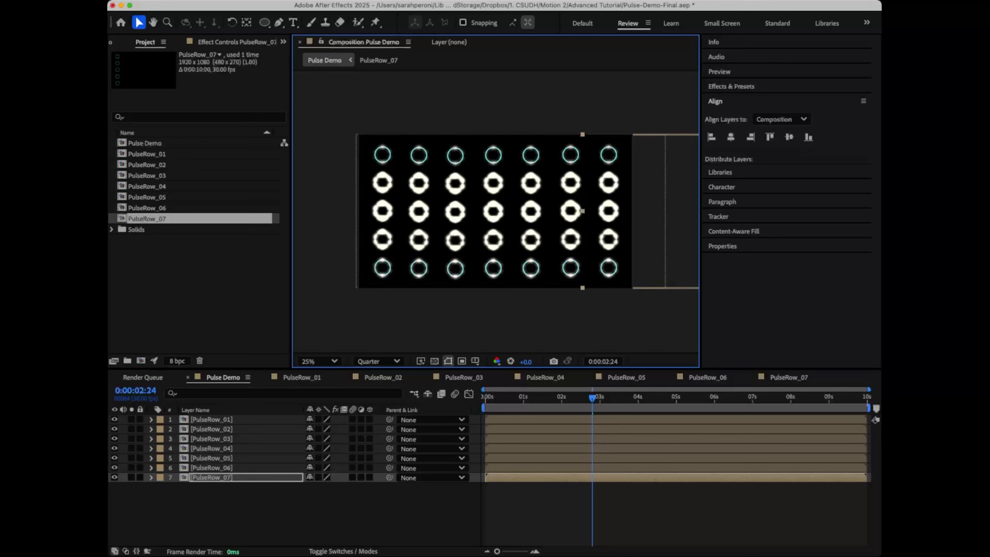
{"action": "key", "text": "space"}
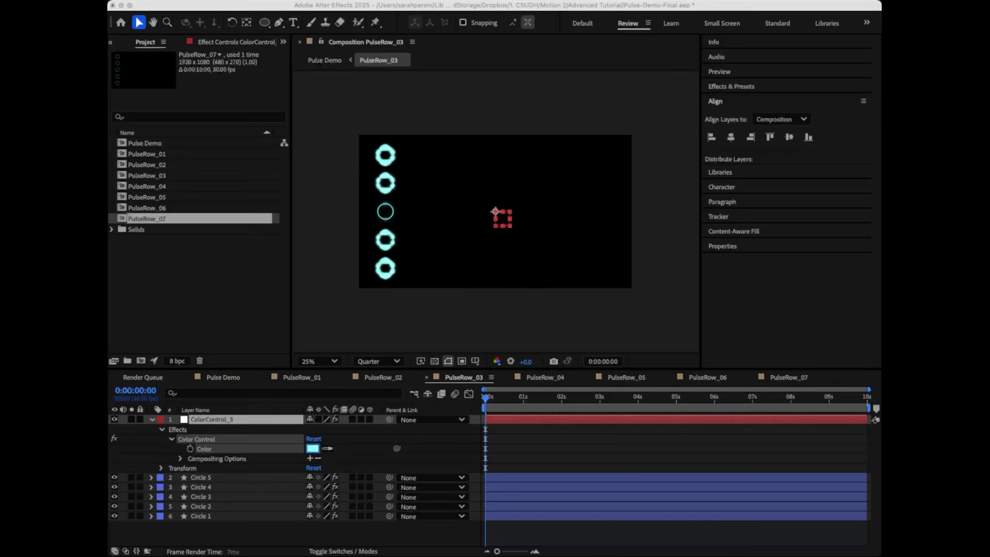
Step: Confirm cyan as the color of ColorControl_3, and set the color of ColorControl_4 in PulseRow_04 to blue
{"action": "key", "text": "Return"}
{"action": "left_click", "coordinate": [545, 377]}
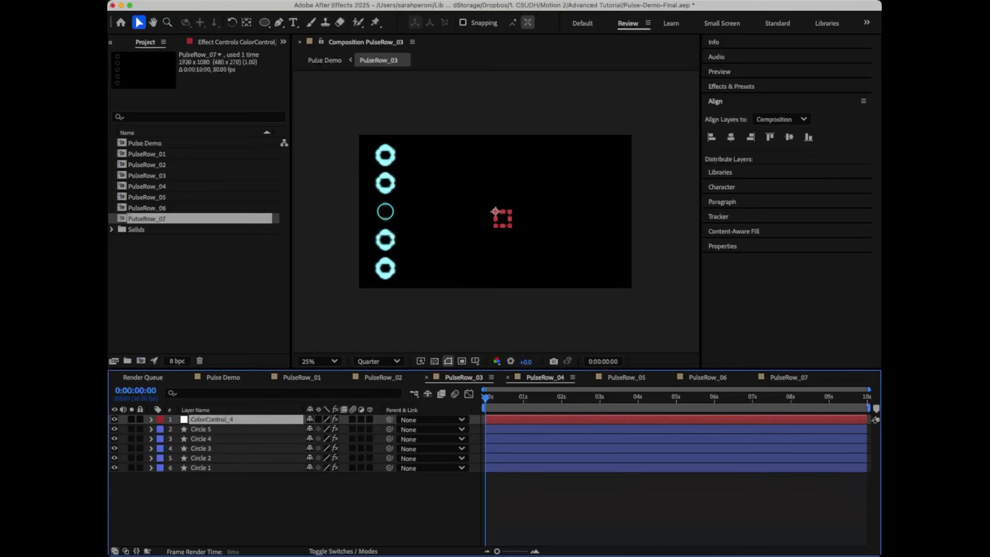
{"action": "left_click", "coordinate": [152, 419]}
{"action": "left_click", "coordinate": [162, 429]}
{"action": "left_click", "coordinate": [172, 439]}
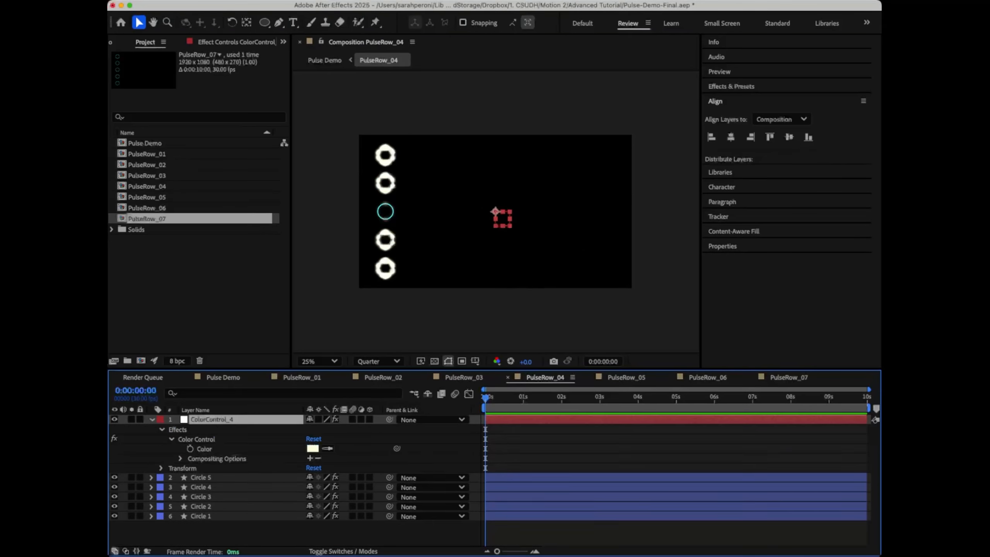
{"action": "left_click", "coordinate": [312, 448]}
{"action": "key", "text": "Return"}
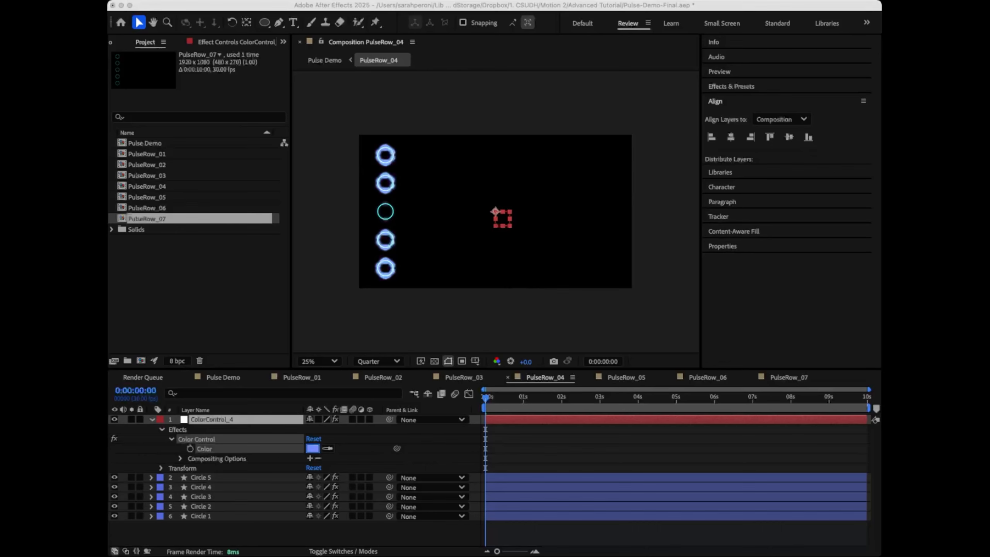
Step: Set the color of ColorControl_5 in PulseRow_05 to magenta
{"action": "left_click", "coordinate": [626, 377]}
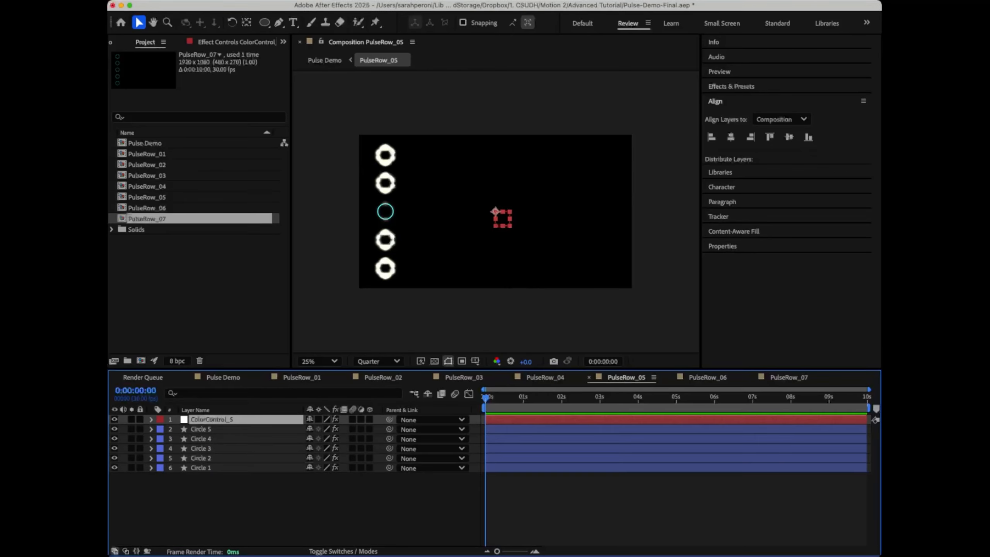
{"action": "left_click", "coordinate": [151, 419]}
{"action": "left_click", "coordinate": [162, 429]}
{"action": "left_click", "coordinate": [172, 439]}
{"action": "left_click", "coordinate": [313, 449]}
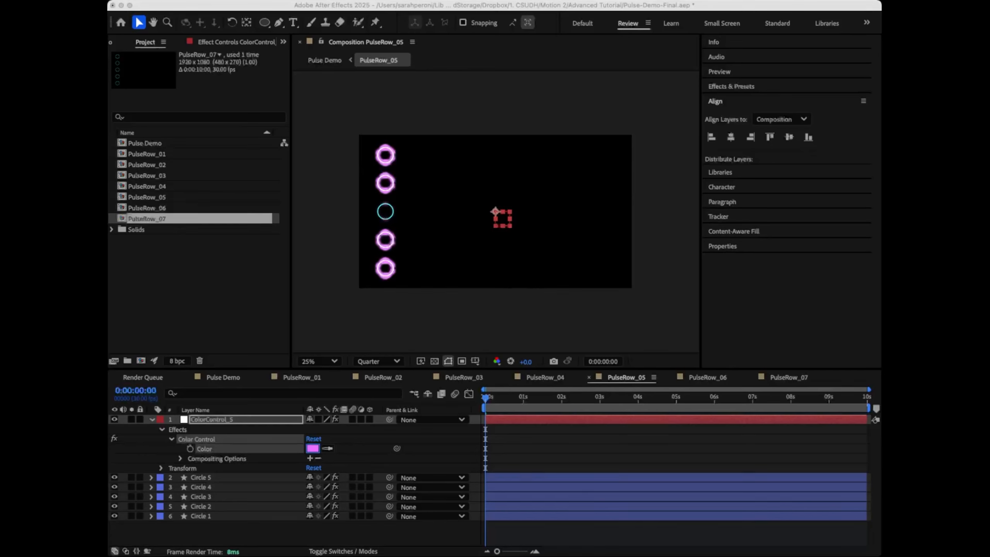
Step: Set the color of ColorControl_6 in PulseRow_06 to a rosy pink
{"action": "left_click", "coordinate": [707, 377]}
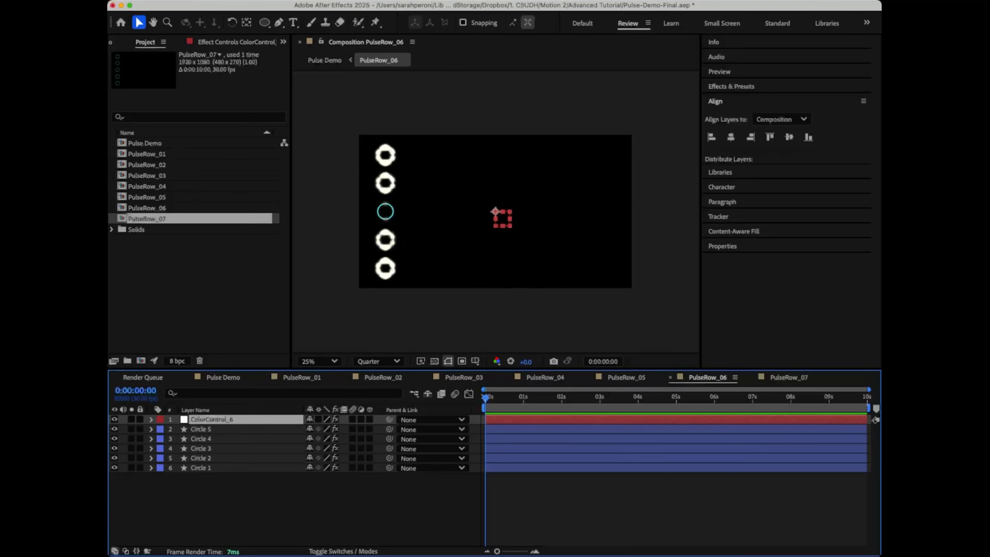
{"action": "left_click", "coordinate": [151, 419]}
{"action": "left_click", "coordinate": [162, 429]}
{"action": "left_click", "coordinate": [172, 439]}
{"action": "left_click", "coordinate": [312, 448]}
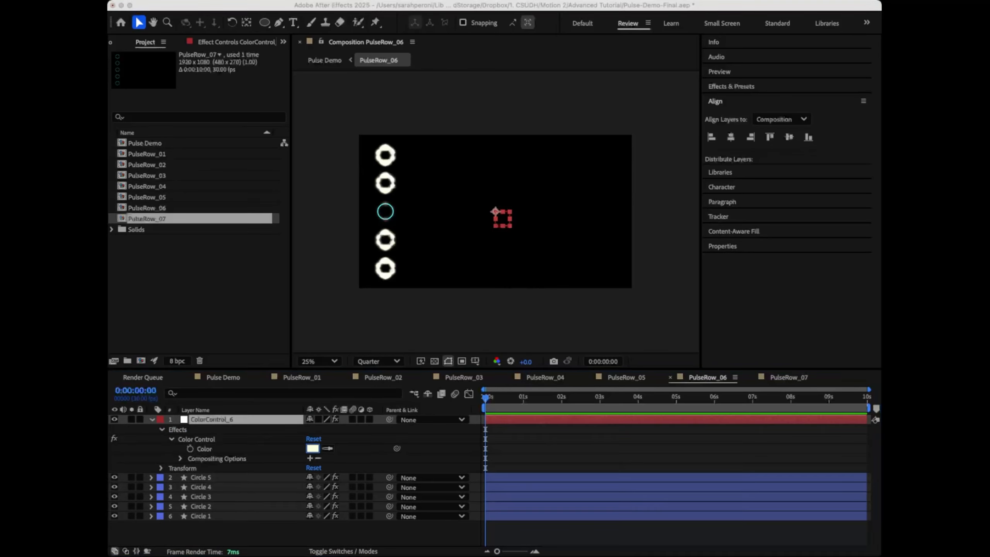
{"action": "key", "text": "Return"}
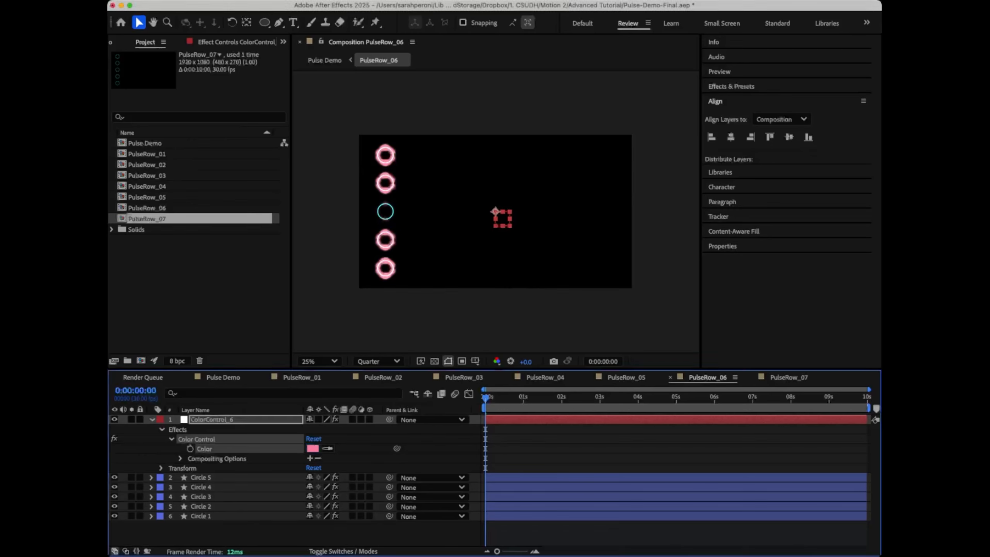
Step: Set the color of ColorControl_7 in PulseRow_07 to coral red
{"action": "left_click", "coordinate": [788, 377]}
{"action": "left_click", "coordinate": [151, 420]}
{"action": "left_click", "coordinate": [162, 429]}
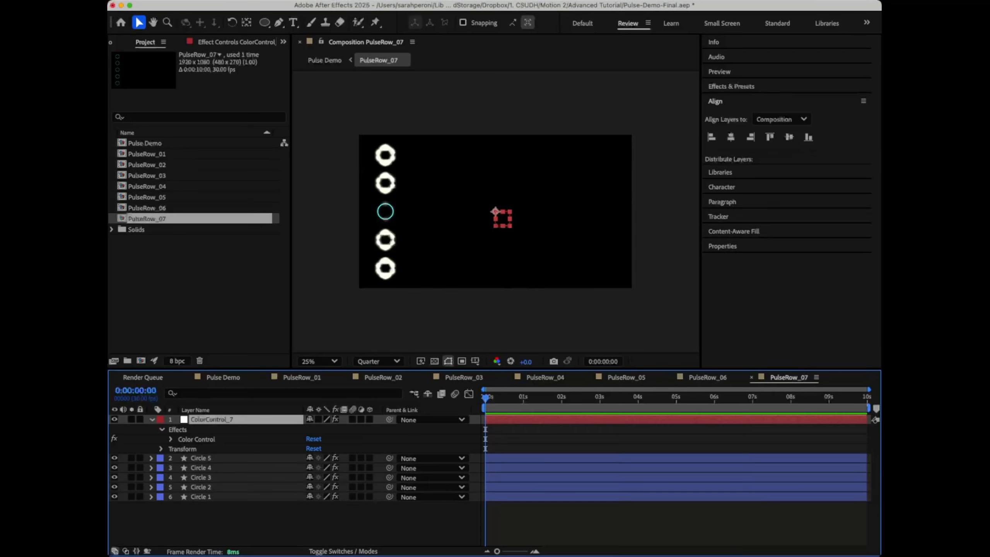
{"action": "left_click", "coordinate": [171, 439]}
{"action": "left_click", "coordinate": [313, 449]}
{"action": "key", "text": "Return"}
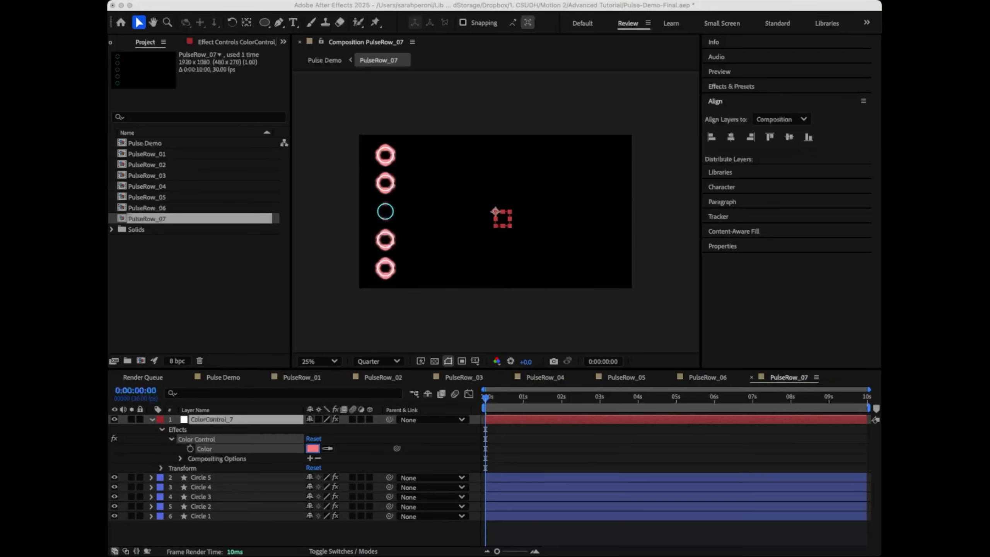
{"action": "key", "text": "Return"}
Step: Change the color of ColorControl_6 in PulseRow_06 to a magenta pink
{"action": "left_click", "coordinate": [707, 377]}
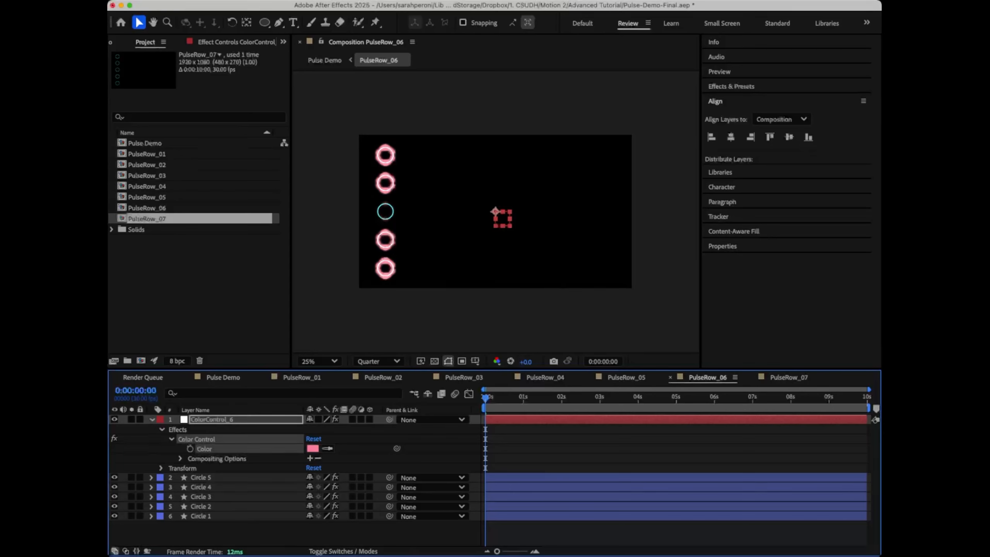
{"action": "left_click", "coordinate": [313, 448]}
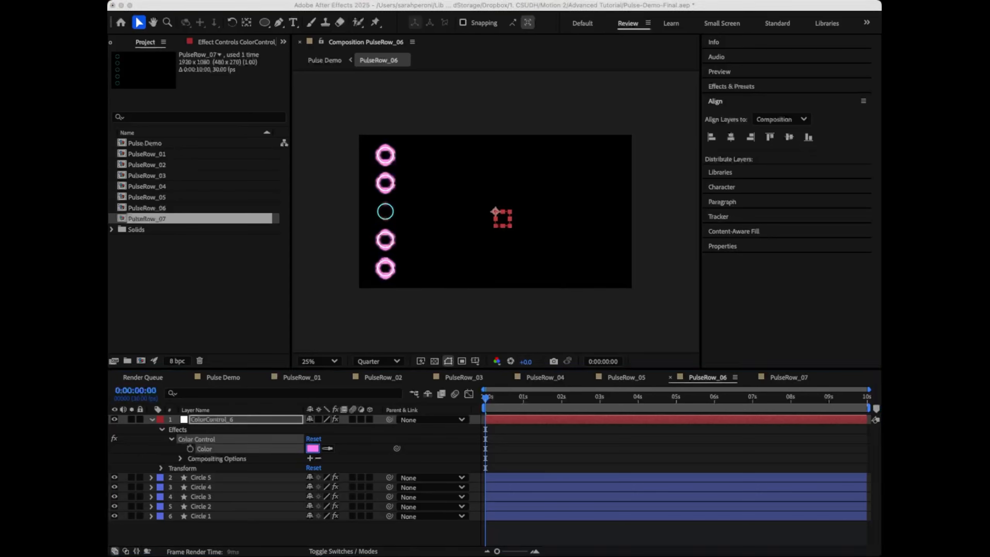
{"action": "key", "text": "Return"}
Step: Change the color of ColorControl_5 in PulseRow_05 to purple
{"action": "left_click", "coordinate": [626, 377]}
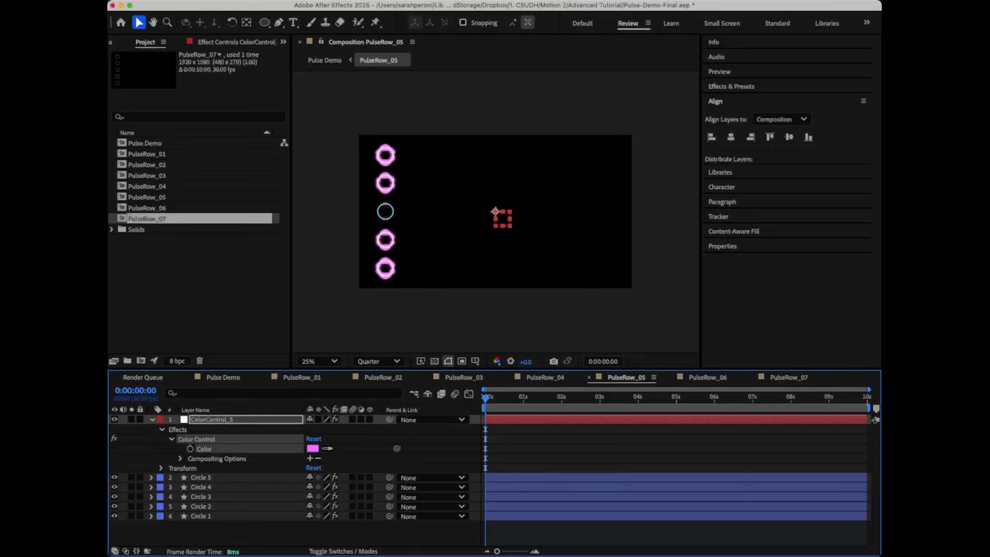
{"action": "left_click", "coordinate": [312, 449]}
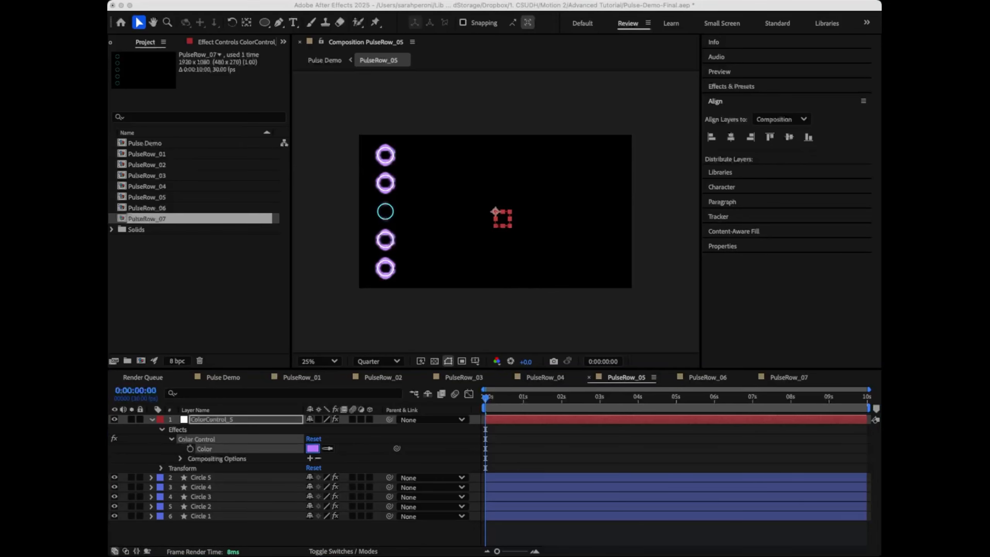
{"action": "key", "text": "Return"}
Step: Return to the Pulse Demo composition and preview the multicolored grid of pulsing circles
{"action": "left_click", "coordinate": [545, 377]}
{"action": "left_click", "coordinate": [223, 377]}
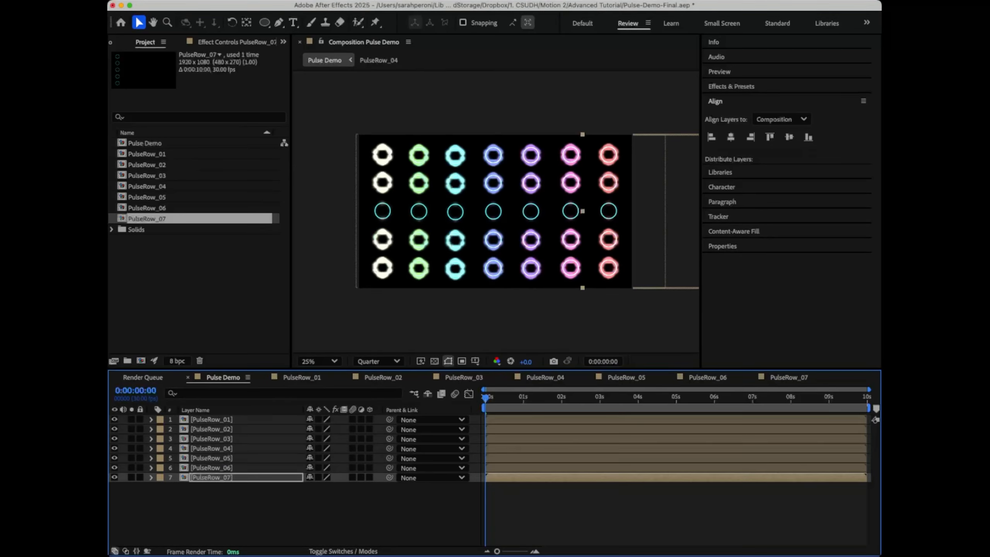
{"action": "key", "text": "space"}
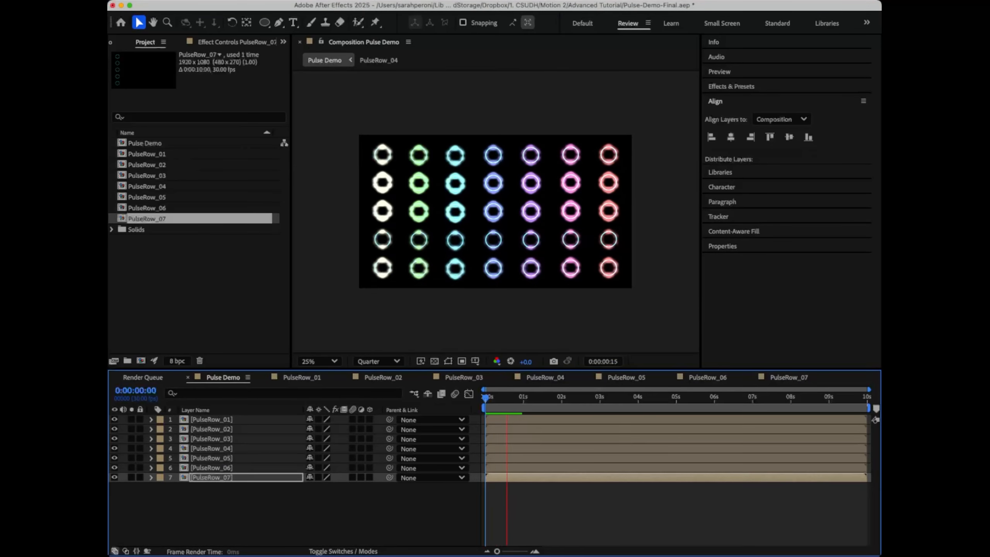